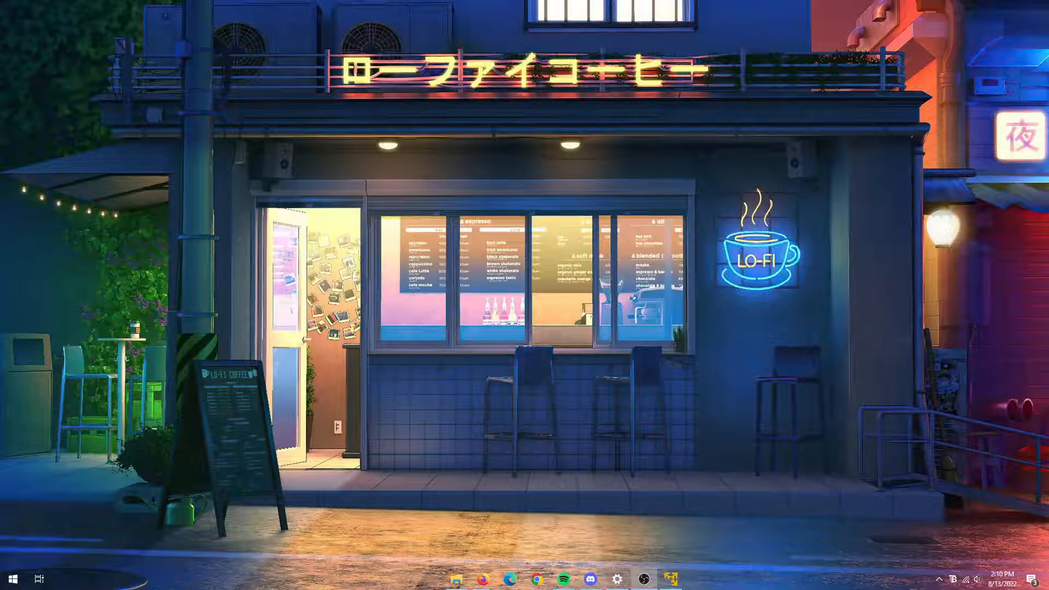
# Switch to Firefox and open the Download VMware Workstation Player page on vmware.com from the Google results for the player.
pyautogui.moveTo(482, 578)
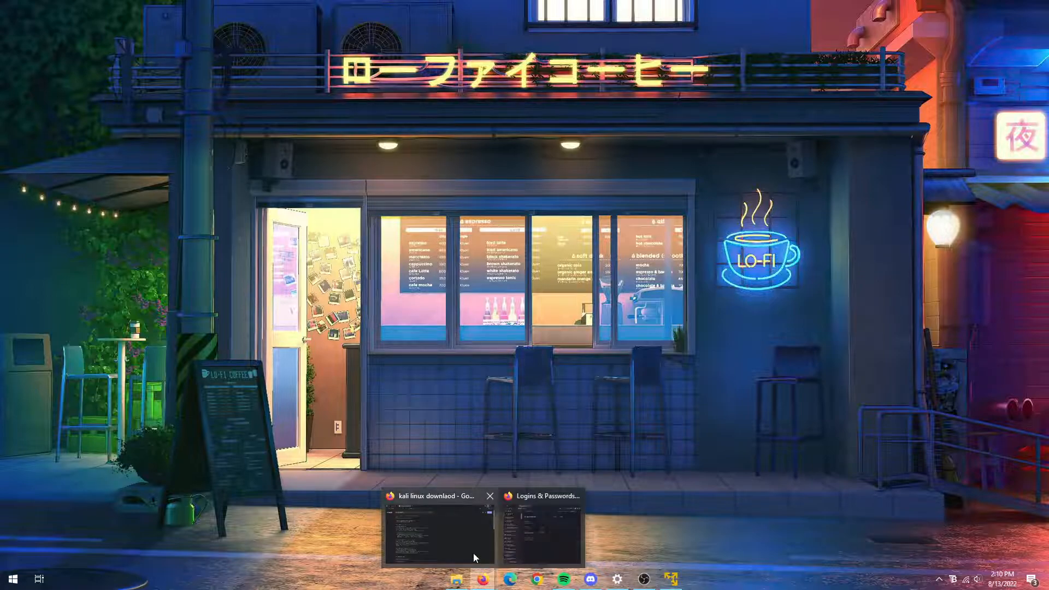
pyautogui.click(473, 553)
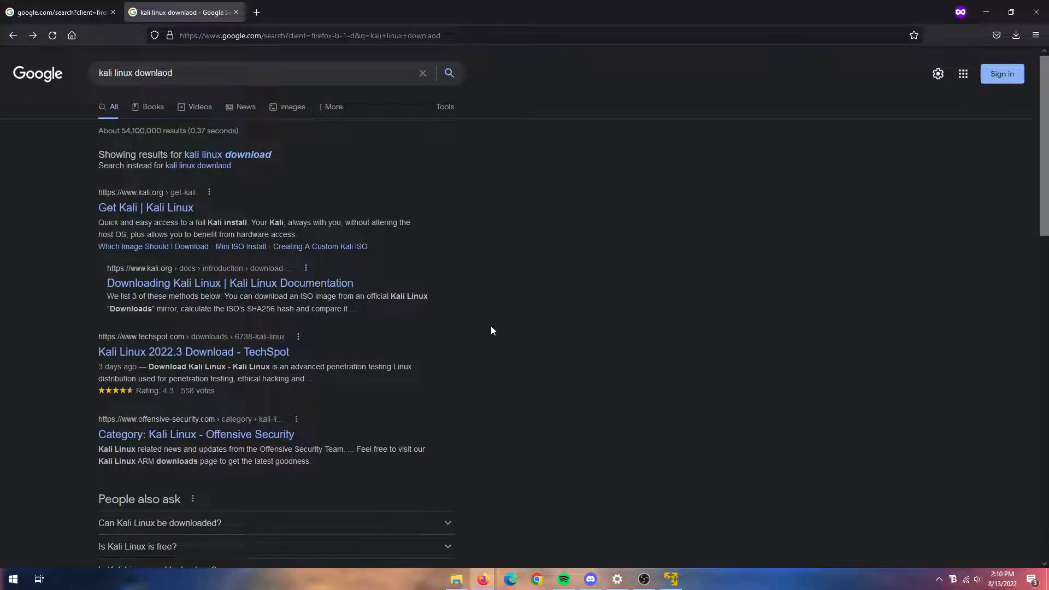
pyautogui.click(47, 5)
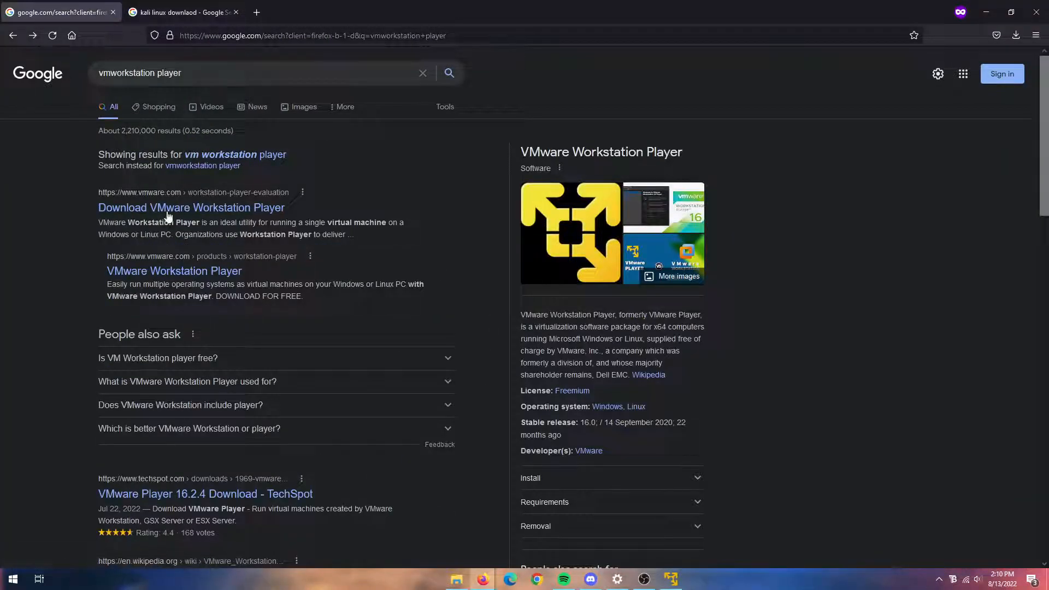
pyautogui.moveTo(183, 73); pyautogui.dragTo(110, 73)
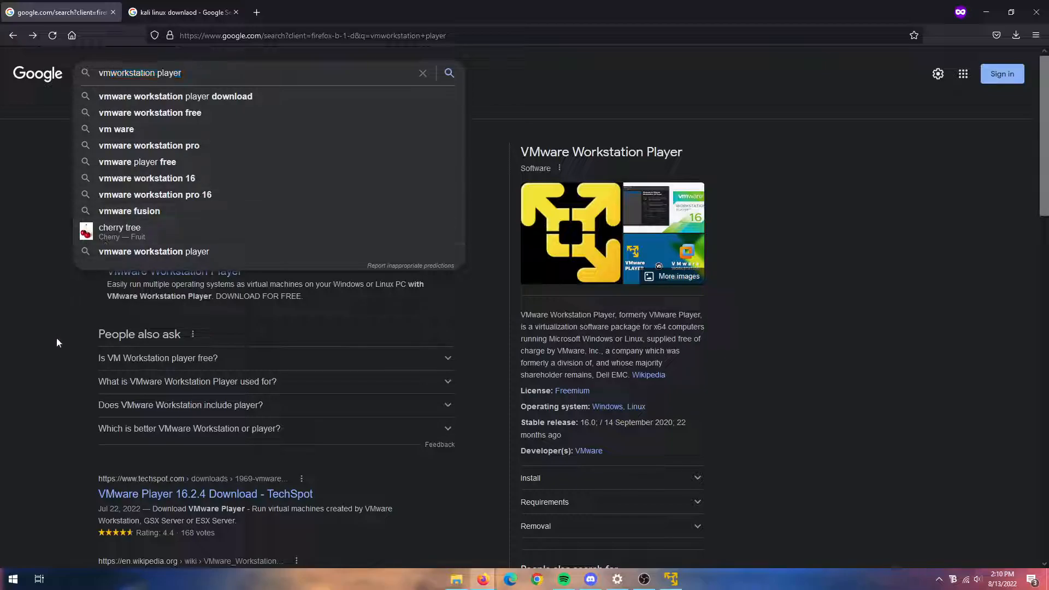
pyautogui.click(59, 342)
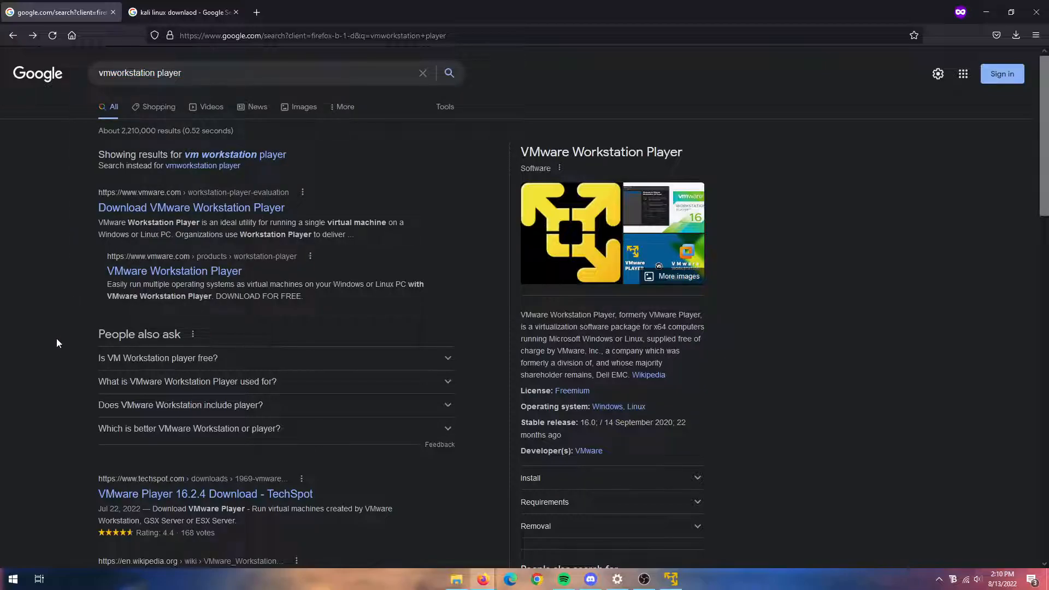
pyautogui.click(187, 207)
# Examine the Workstation 16.0 Player download options for Windows and Linux, and check the browser's recent downloads for the player installer.
pyautogui.scroll(-4, 111, 323)
pyautogui.scroll(2, 111, 326)
pyautogui.scroll(-2, 115, 312)
pyautogui.scroll(-7, 119, 305)
pyautogui.scroll(3, 119, 305)
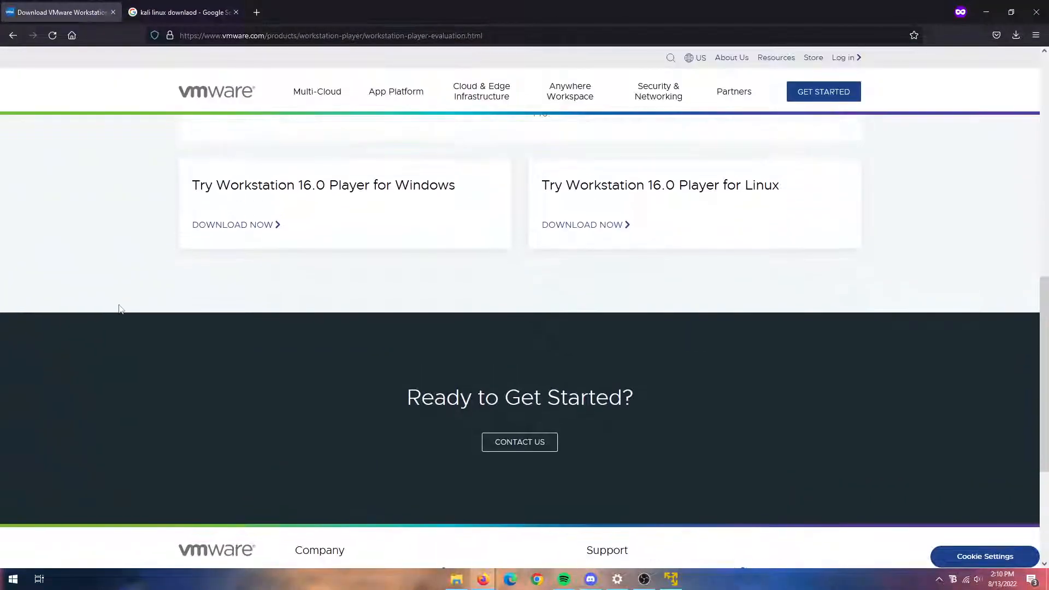
pyautogui.moveTo(787, 295); pyautogui.dragTo(386, 296)
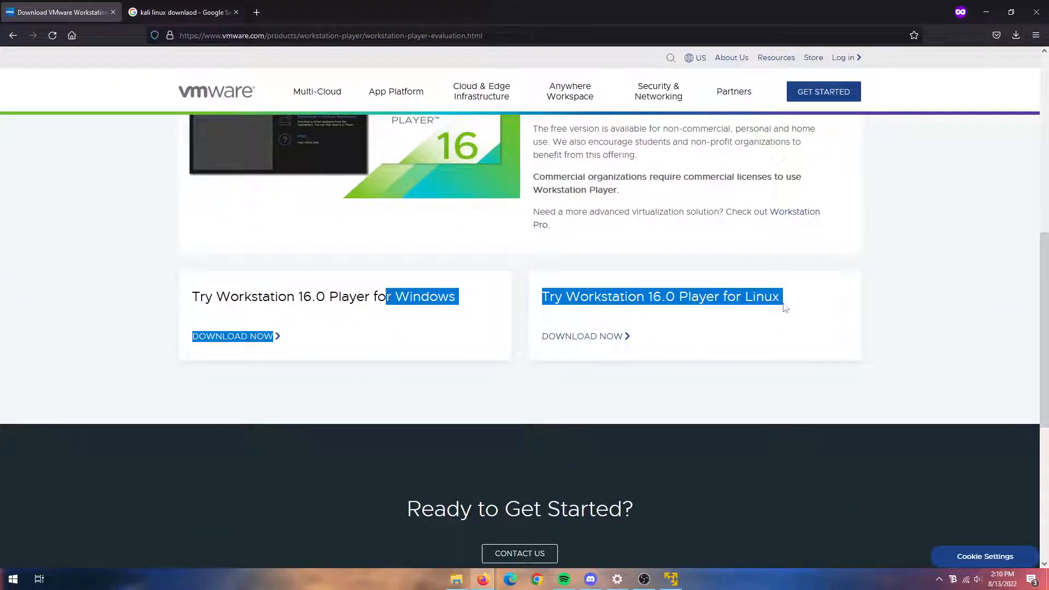
pyautogui.click(360, 281)
pyautogui.moveTo(472, 304); pyautogui.dragTo(262, 298)
pyautogui.click(322, 293)
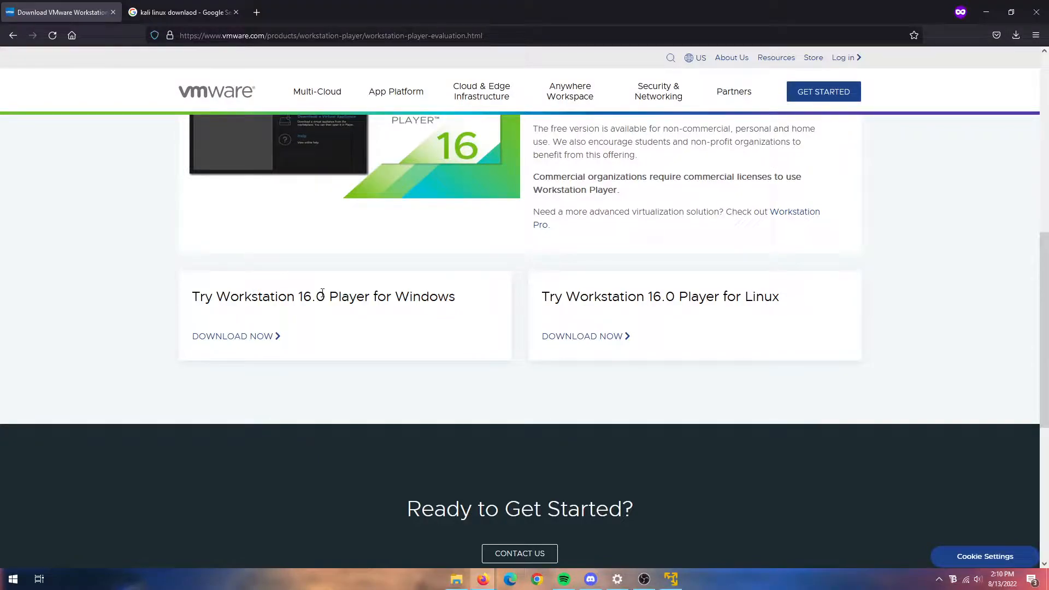
pyautogui.click(1016, 35)
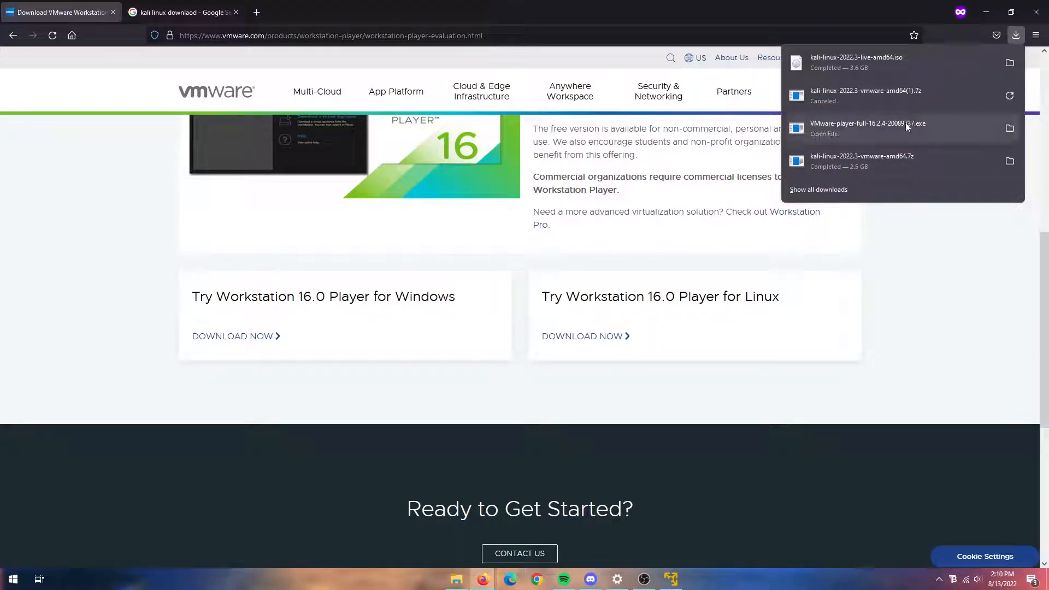
pyautogui.click(935, 248)
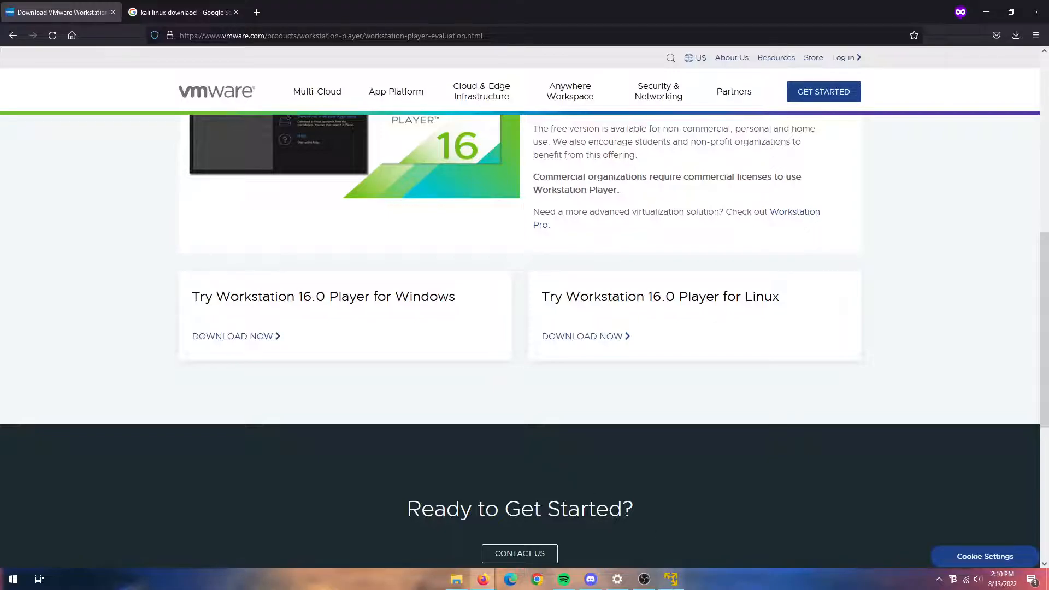
# Switch to VMware Workstation 16 Player.
pyautogui.click(671, 579)
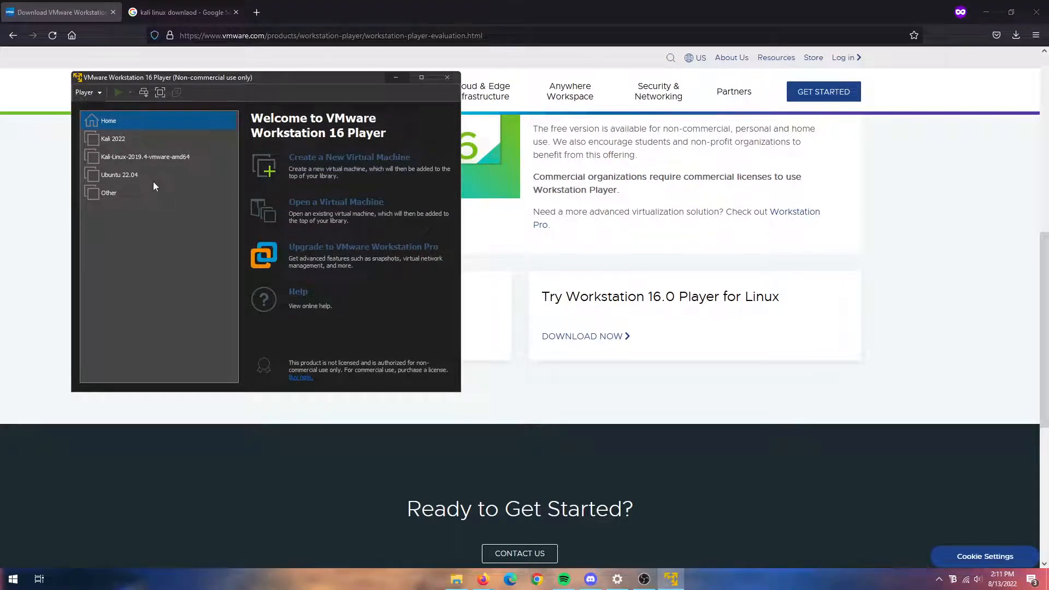
pyautogui.click(14, 581)
pyautogui.write('vmpa')
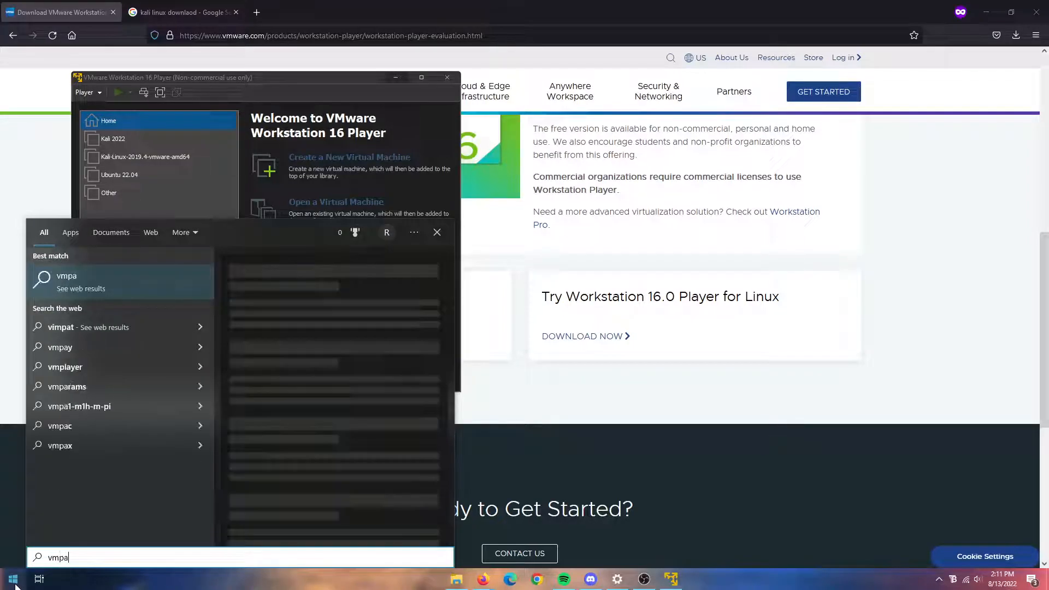
pyautogui.press('BackSpace')
pyautogui.press('BackSpace')
pyautogui.press('BackSpace')
pyautogui.press('BackSpace')
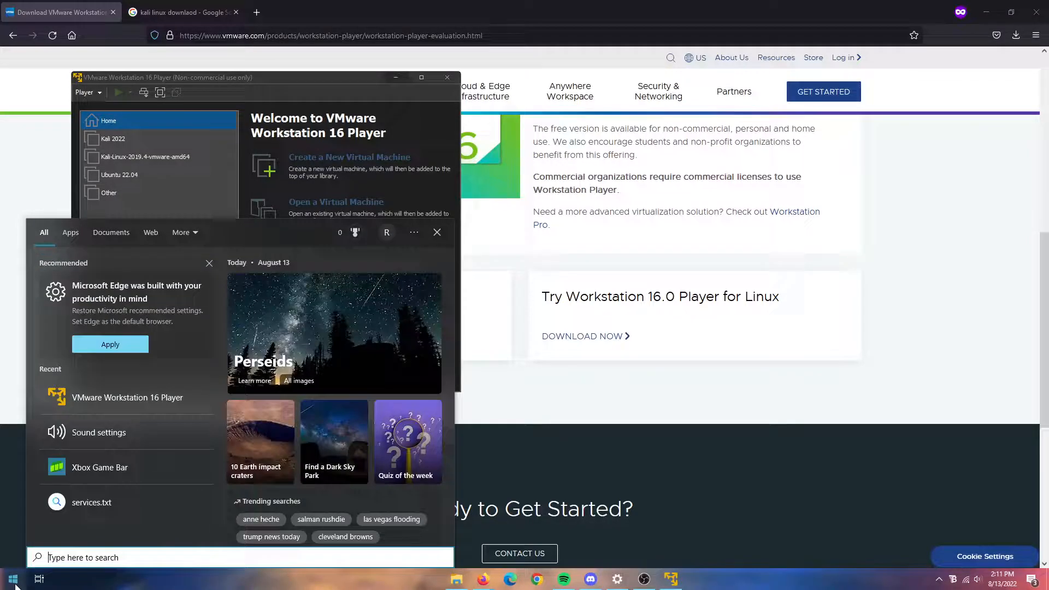
pyautogui.click(279, 80)
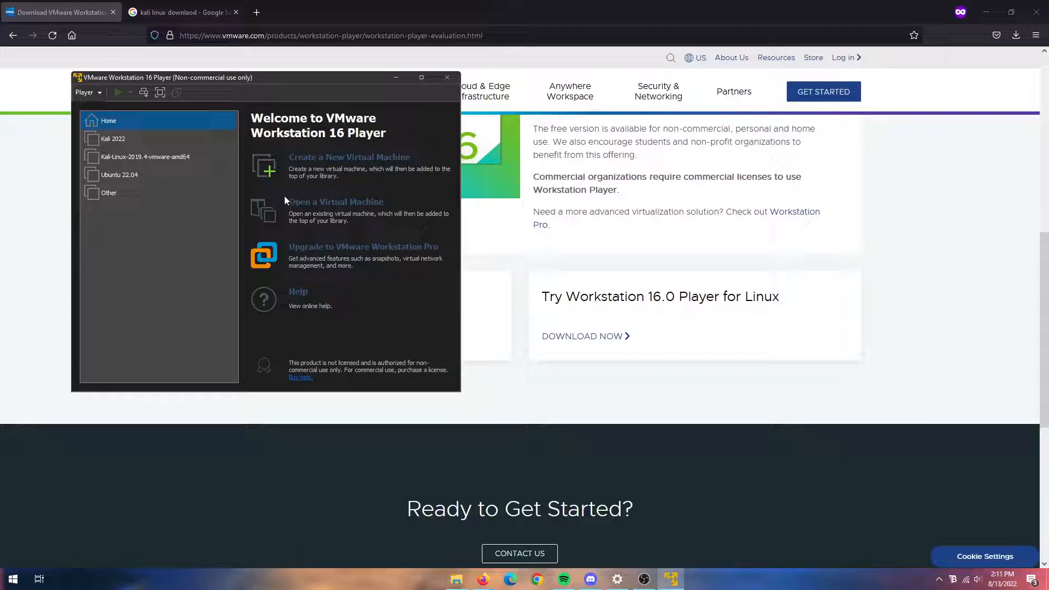
pyautogui.click(322, 160)
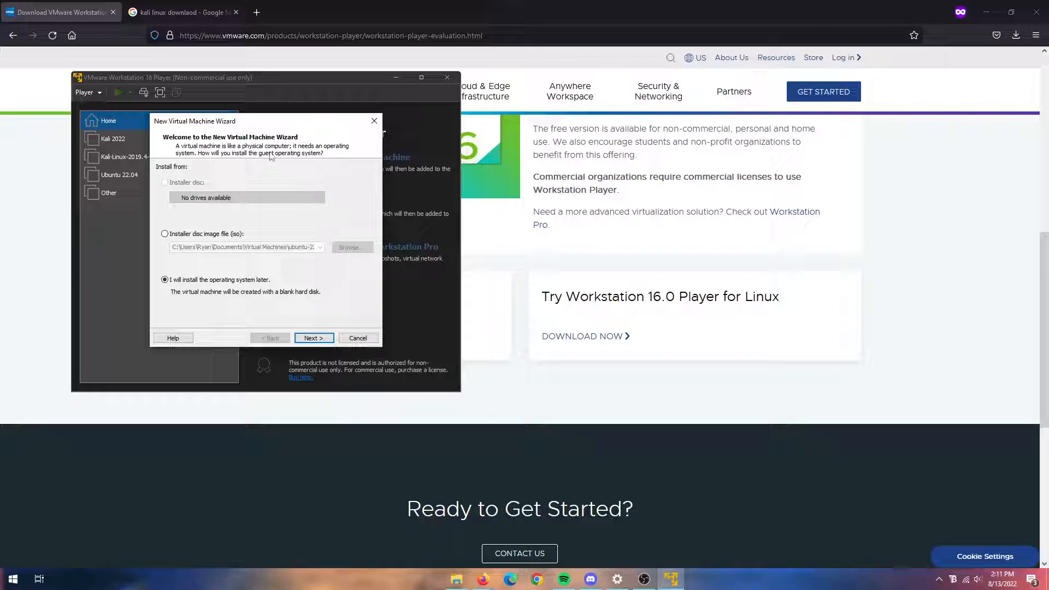
pyautogui.click(374, 120)
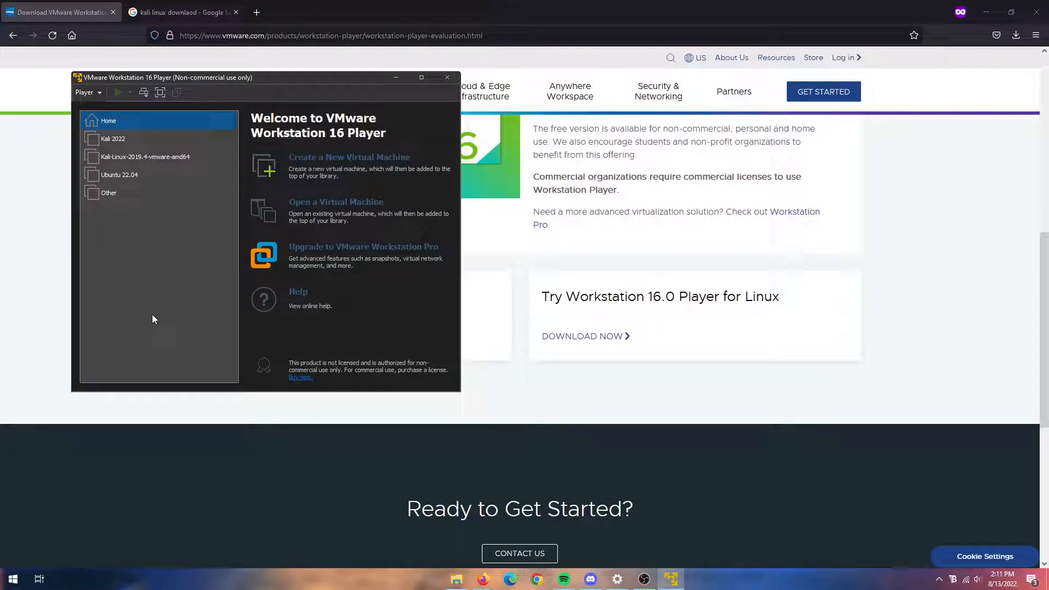
# Start creating a new virtual machine and choose to install it from an installer disc image file (iso).
pyautogui.click(352, 169)
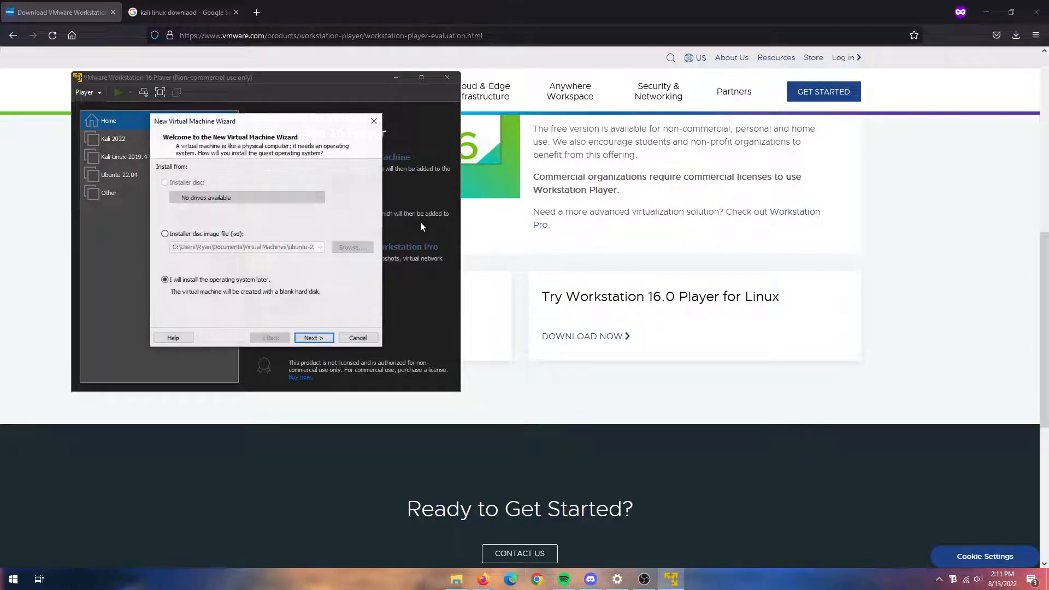
pyautogui.click(220, 234)
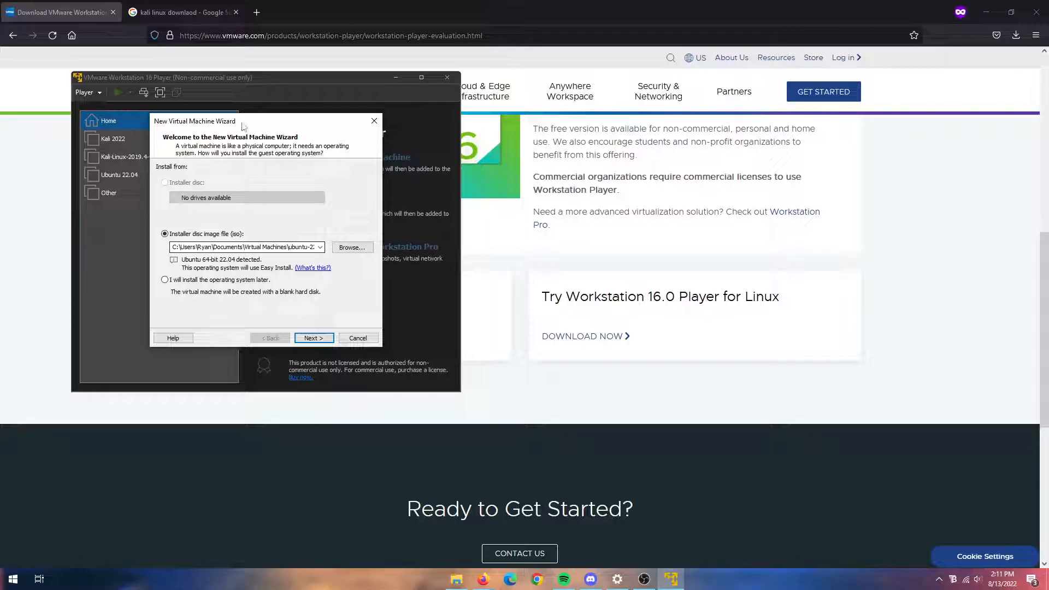
# In Firefox, open the Get Kali page, view its 64-bit Live Boot images and check the recent downloads for the Kali live ISO.
pyautogui.click(186, 15)
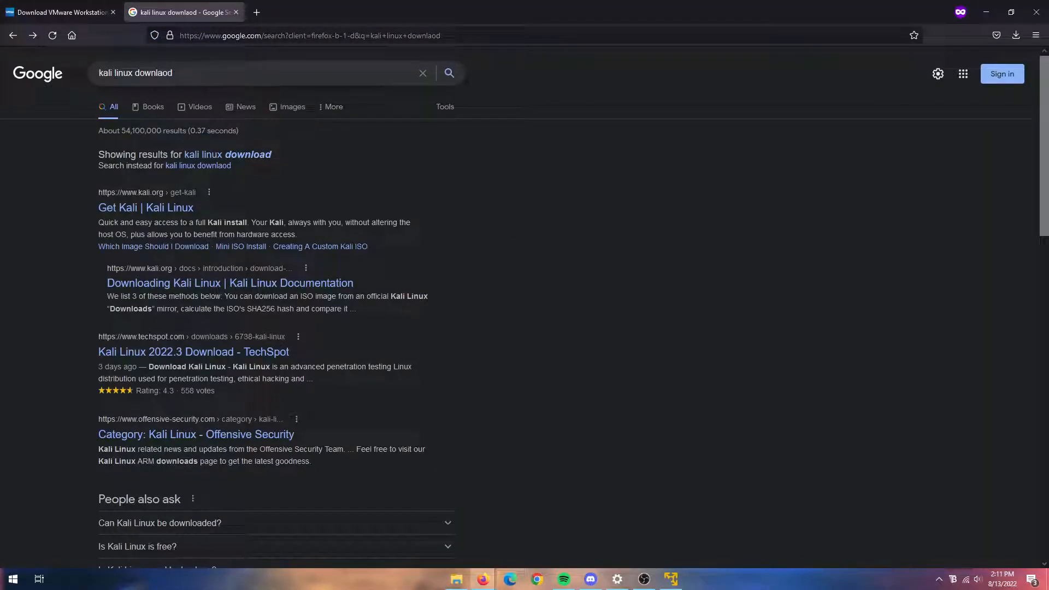
pyautogui.click(151, 207)
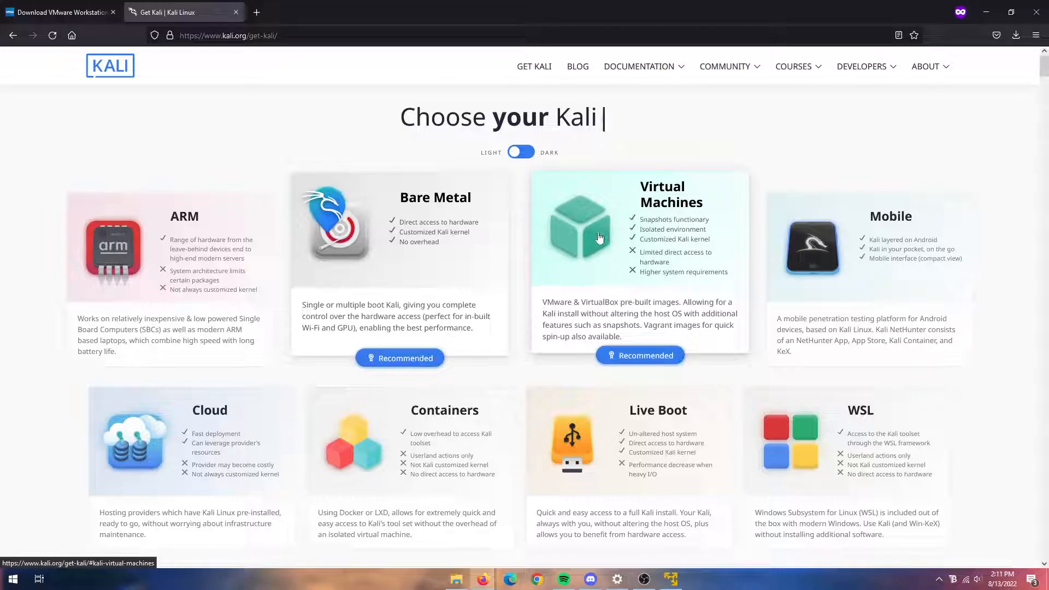
pyautogui.click(652, 464)
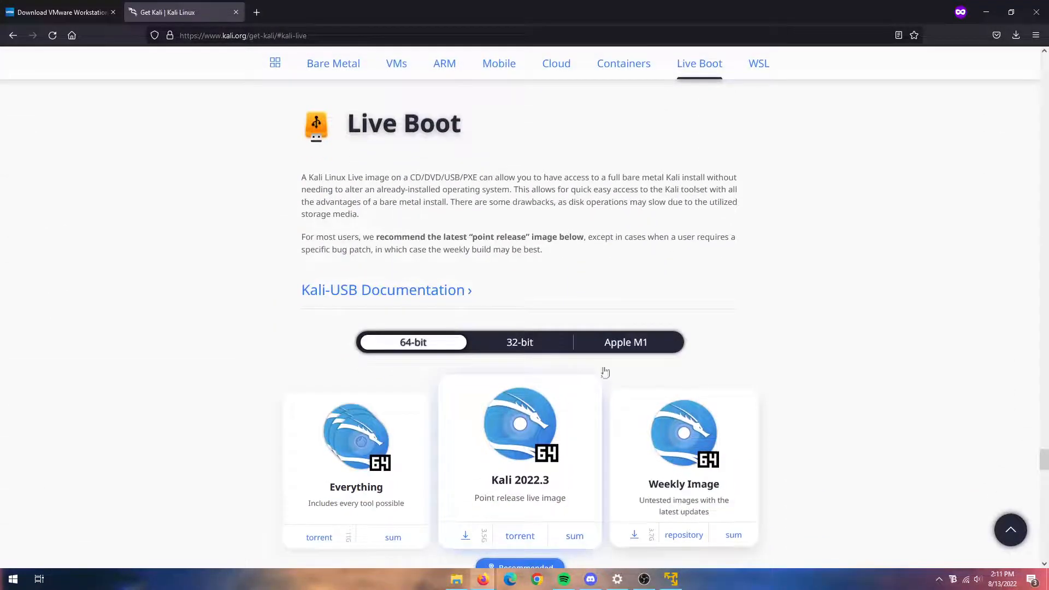
pyautogui.scroll(-2, 224, 432)
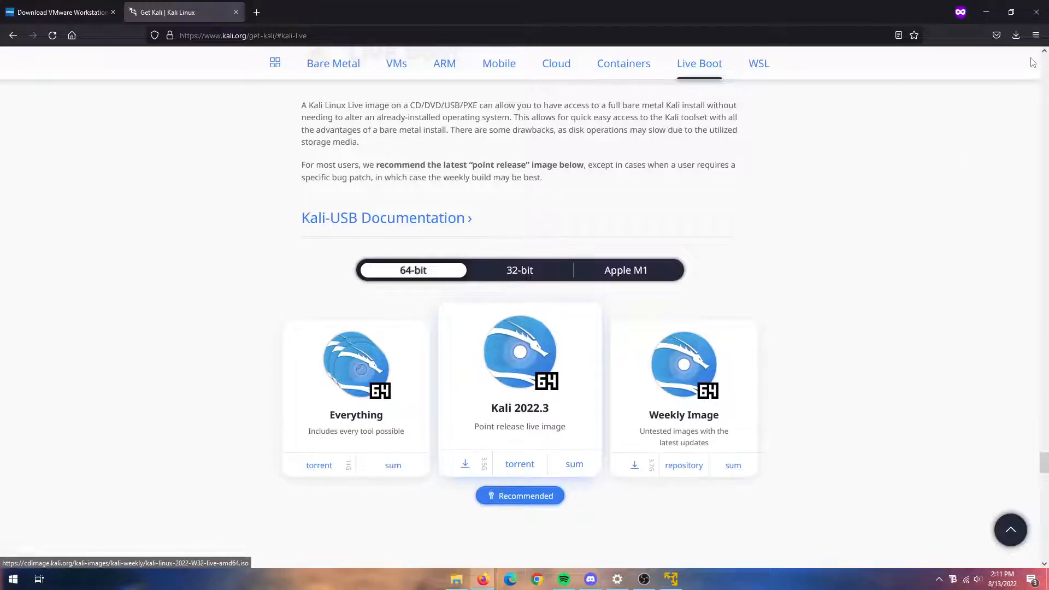
pyautogui.click(1016, 35)
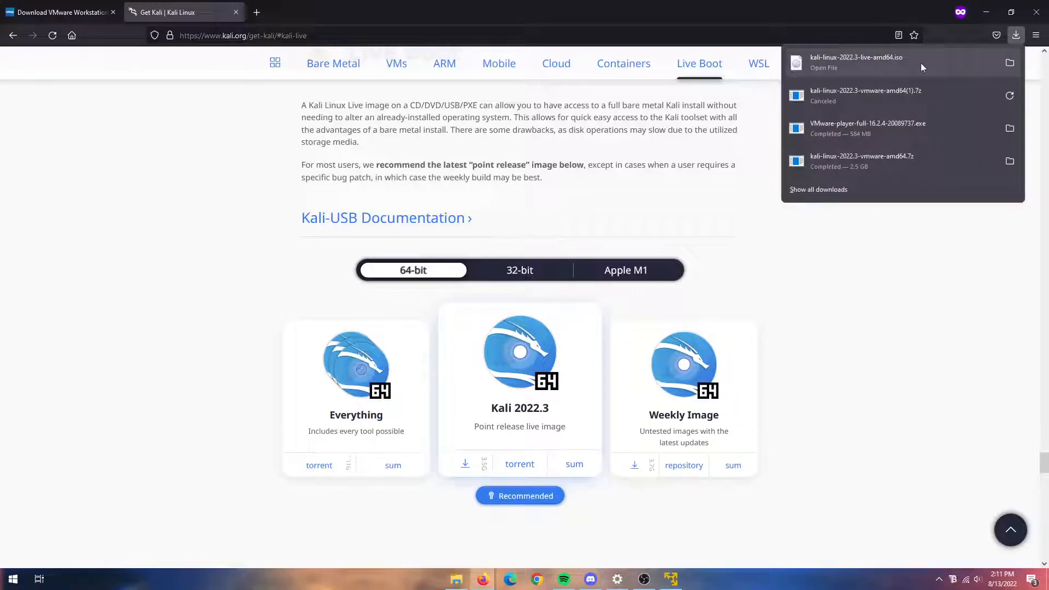
pyautogui.click(918, 329)
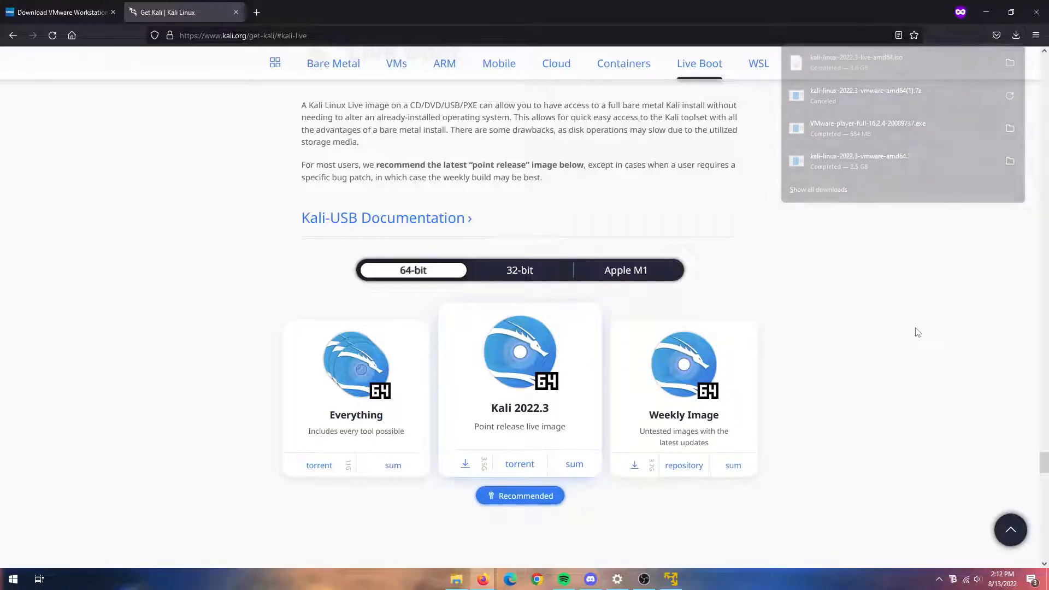
# Back in the New Virtual Machine Wizard, select kali-linux-2022.3-live-amd64 from the Kali 2022 folder as the installer image and continue.
pyautogui.click(986, 12)
pyautogui.click(352, 248)
pyautogui.doubleClick(334, 153)
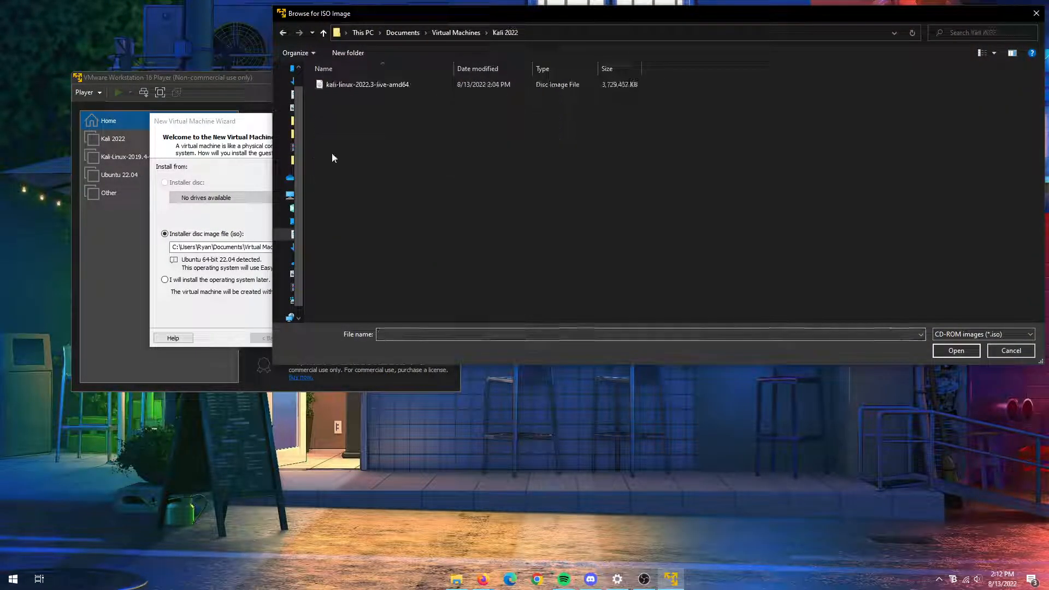
pyautogui.click(384, 85)
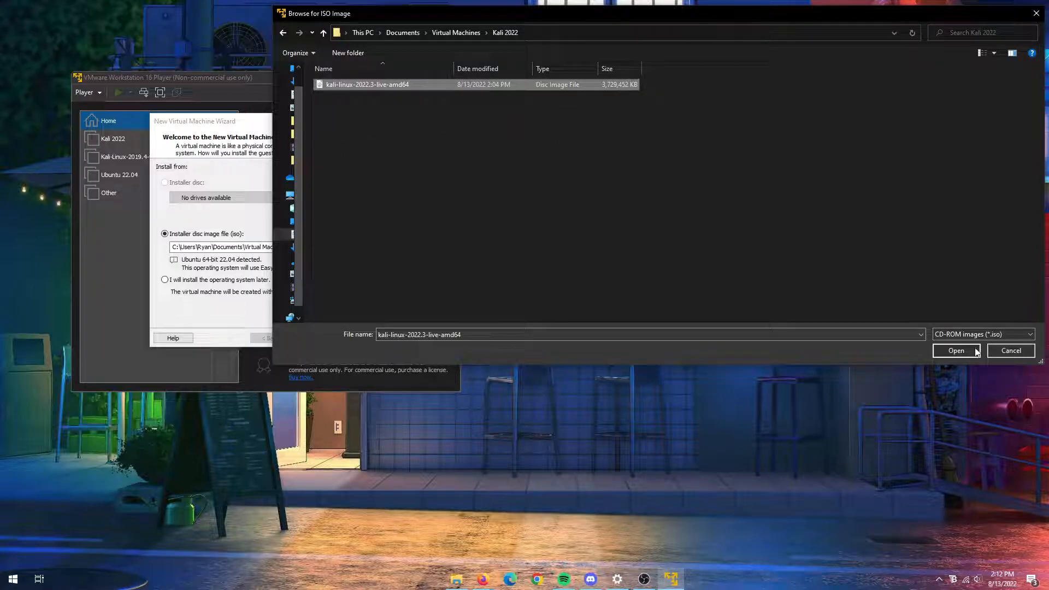
pyautogui.click(956, 351)
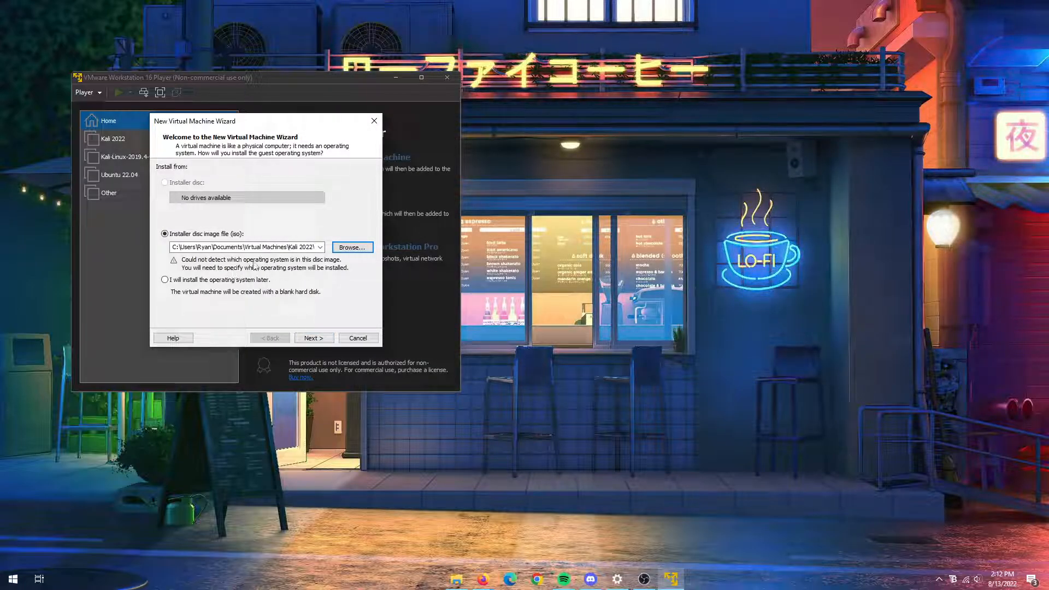
pyautogui.click(309, 337)
# Set the Linux guest operating system version to Debian 10.x 64-bit and continue.
pyautogui.click(197, 229)
pyautogui.scroll(5, 233, 407)
pyautogui.scroll(9, 232, 407)
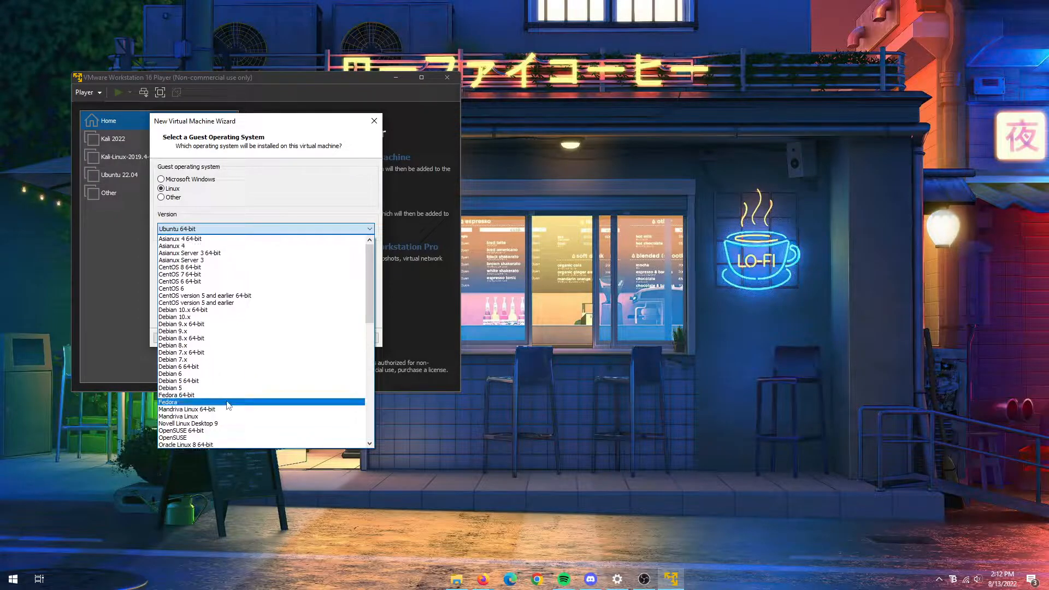
pyautogui.click(181, 309)
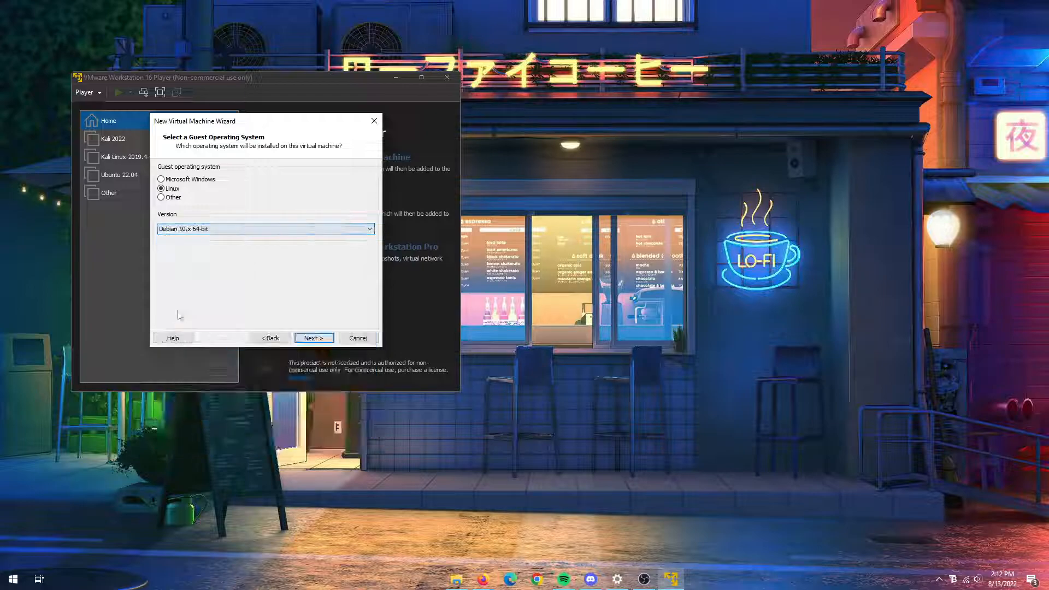
pyautogui.click(313, 338)
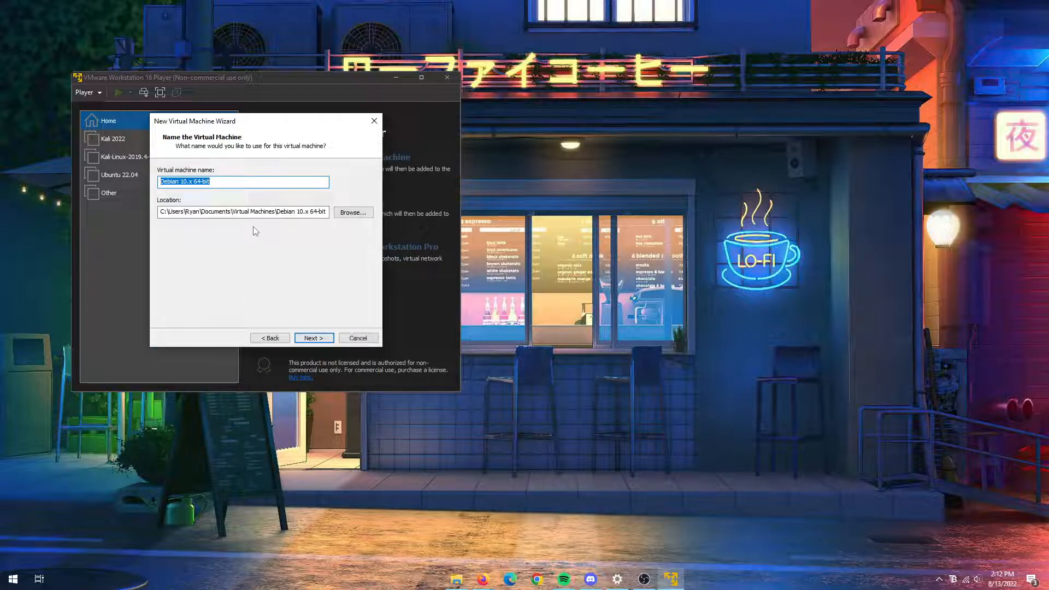
# Name the virtual machine "Kali 2022 - TryHackme" and continue to the disk capacity settings.
pyautogui.write('Kali ')
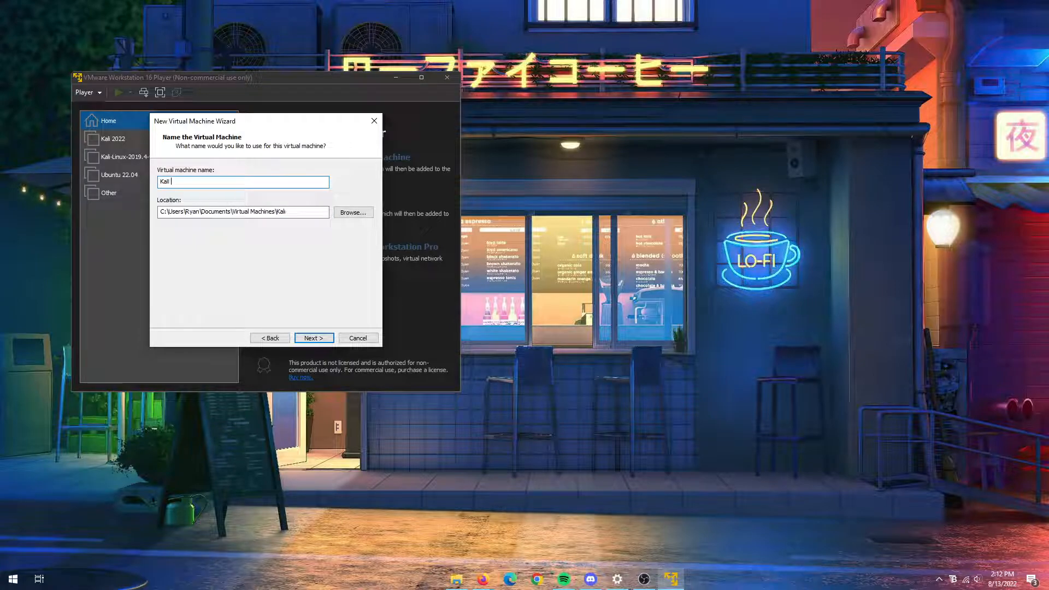
pyautogui.write('202')
pyautogui.press('BackSpace')
pyautogui.press('BackSpace')
pyautogui.write('- TryHackme')
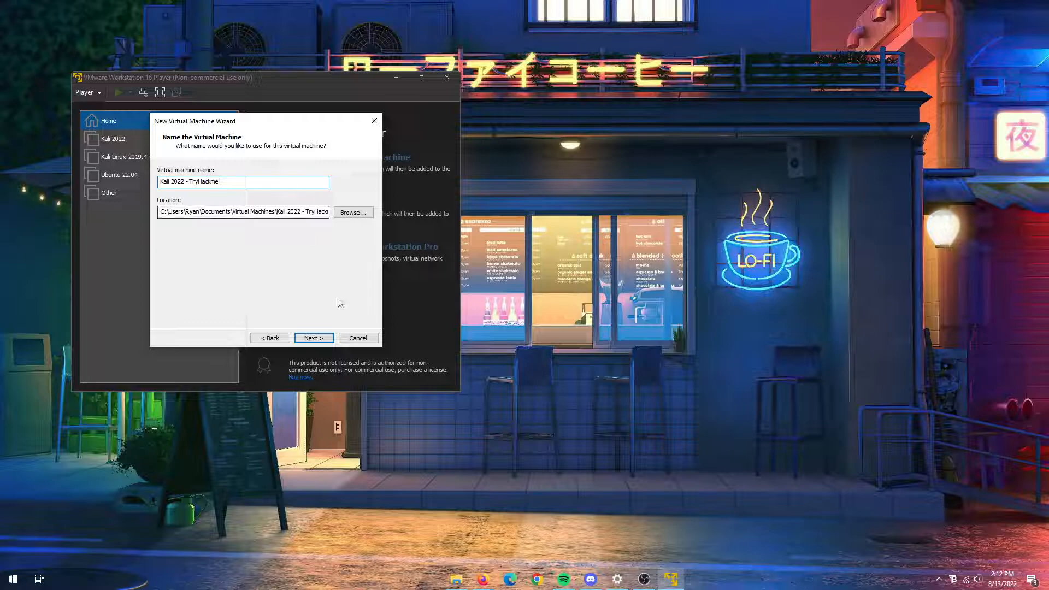
pyautogui.click(301, 339)
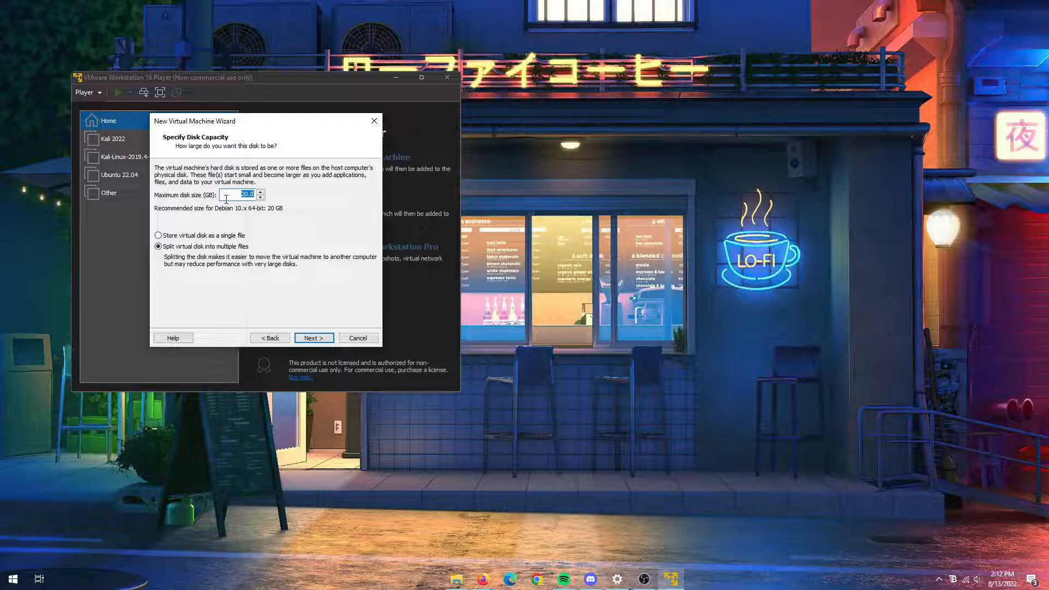
# Accept a 20 GB disk split into multiple files, finish creating the virtual machine and power it on.
pyautogui.click(317, 337)
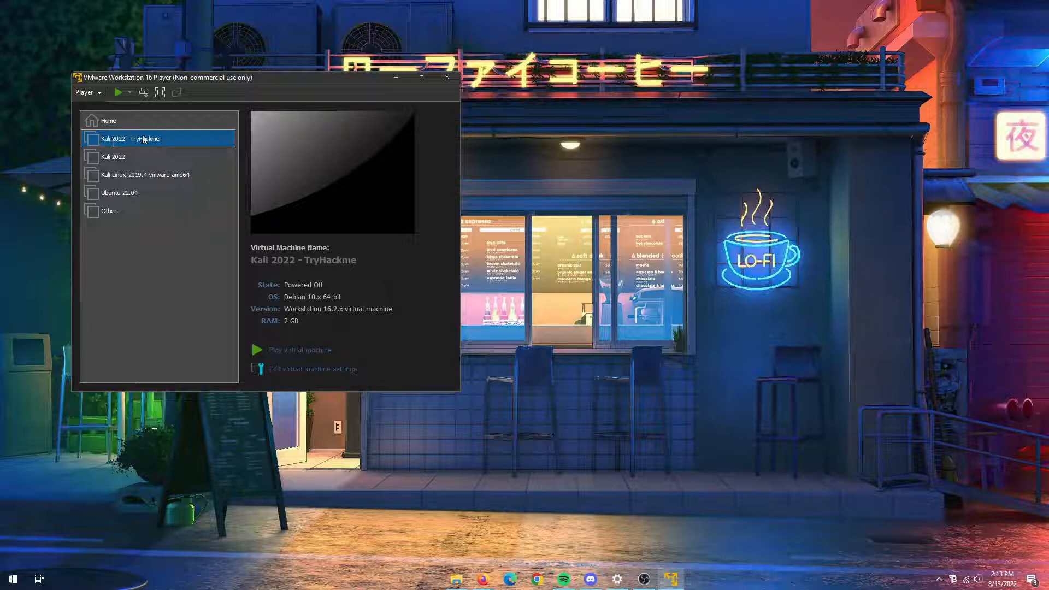
pyautogui.click(312, 352)
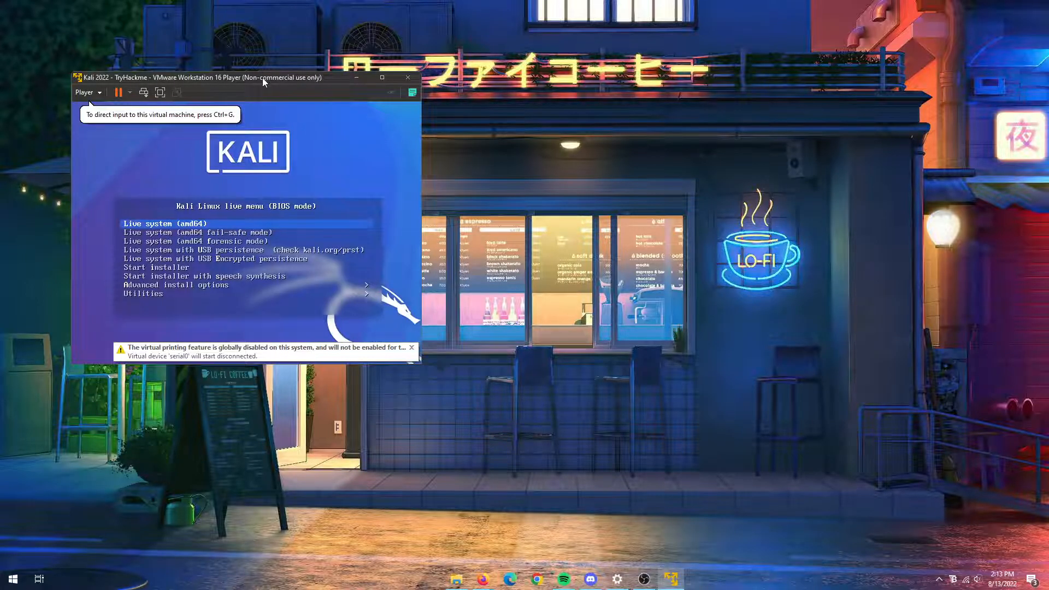
# Boot the virtual machine with the Live system (amd64) option and maximize the virtual machine window.
pyautogui.moveTo(263, 77); pyautogui.dragTo(362, 67)
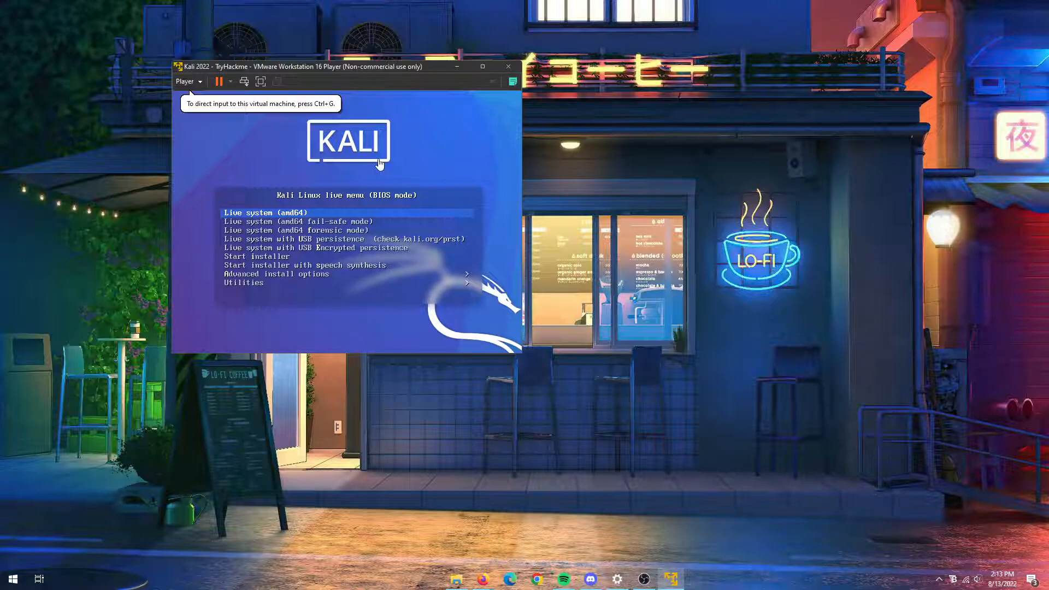
pyautogui.click(436, 131)
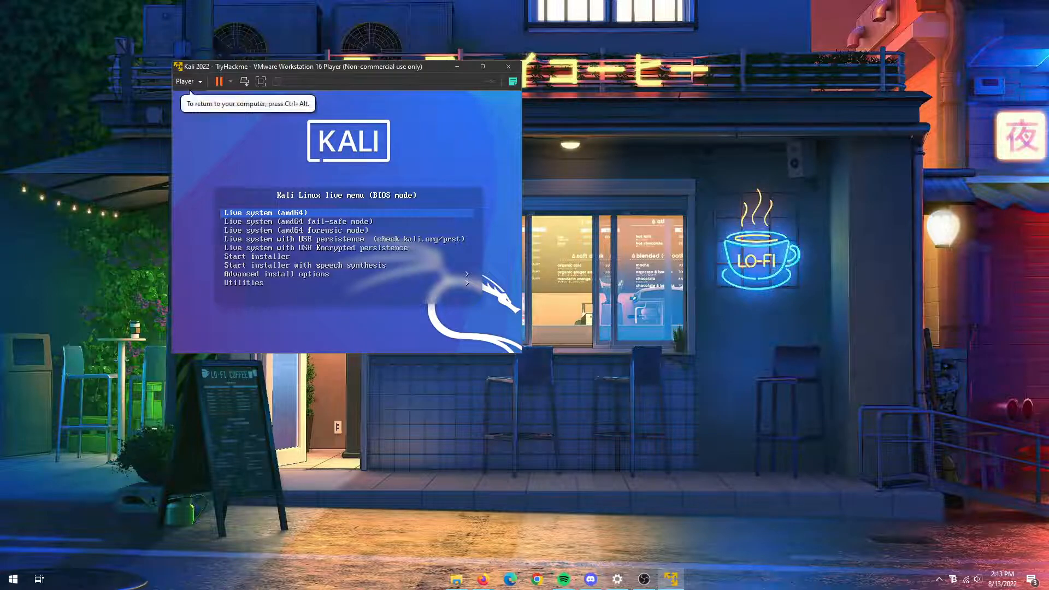
pyautogui.press('Down')
pyautogui.press('Down')
pyautogui.press('Down')
pyautogui.press('Down')
pyautogui.press('Down')
pyautogui.press('Down')
pyautogui.press('Down')
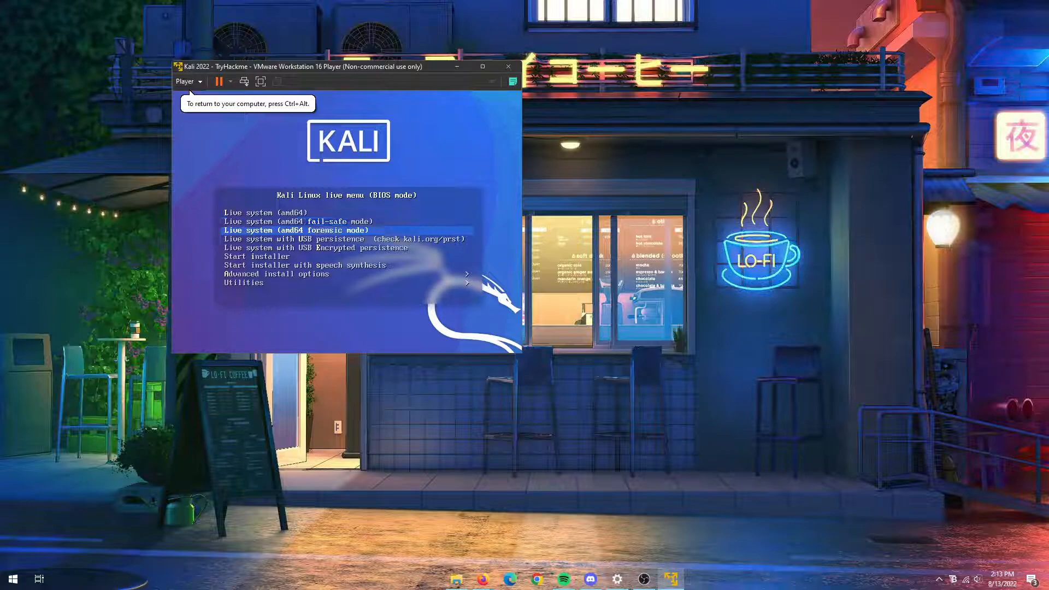
pyautogui.press('Up')
pyautogui.press('Up')
pyautogui.press('Up')
pyautogui.press('Up')
pyautogui.press('Up')
pyautogui.press('Up')
pyautogui.press('Up')
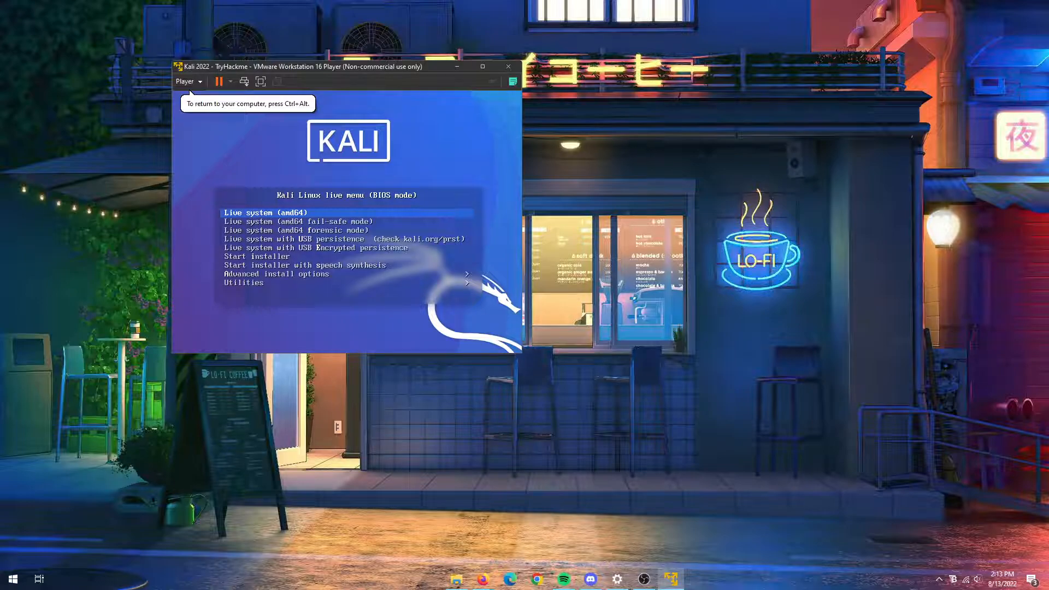
pyautogui.press('Return')
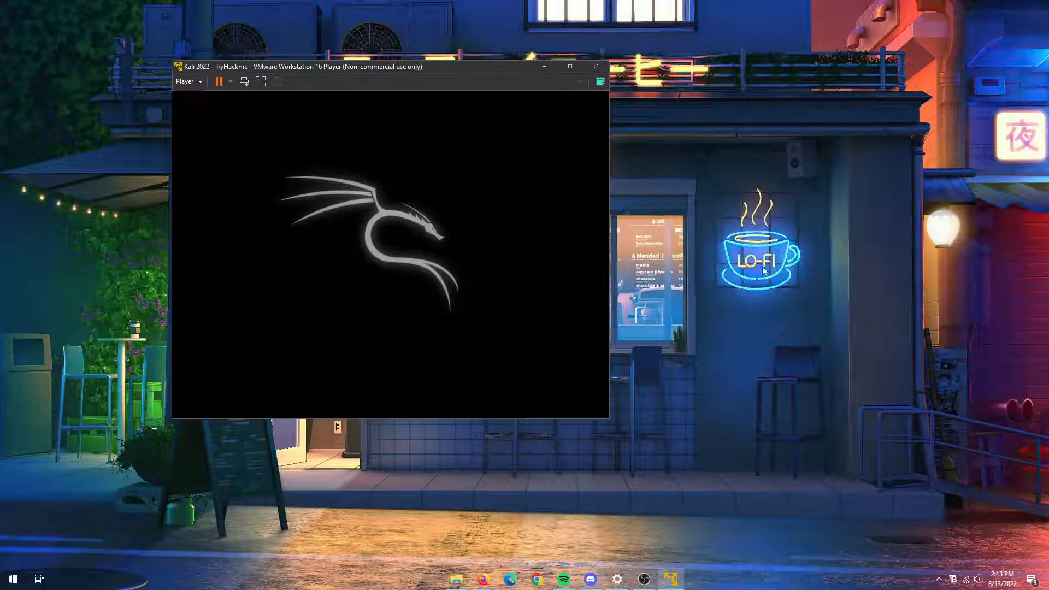
pyautogui.click(569, 68)
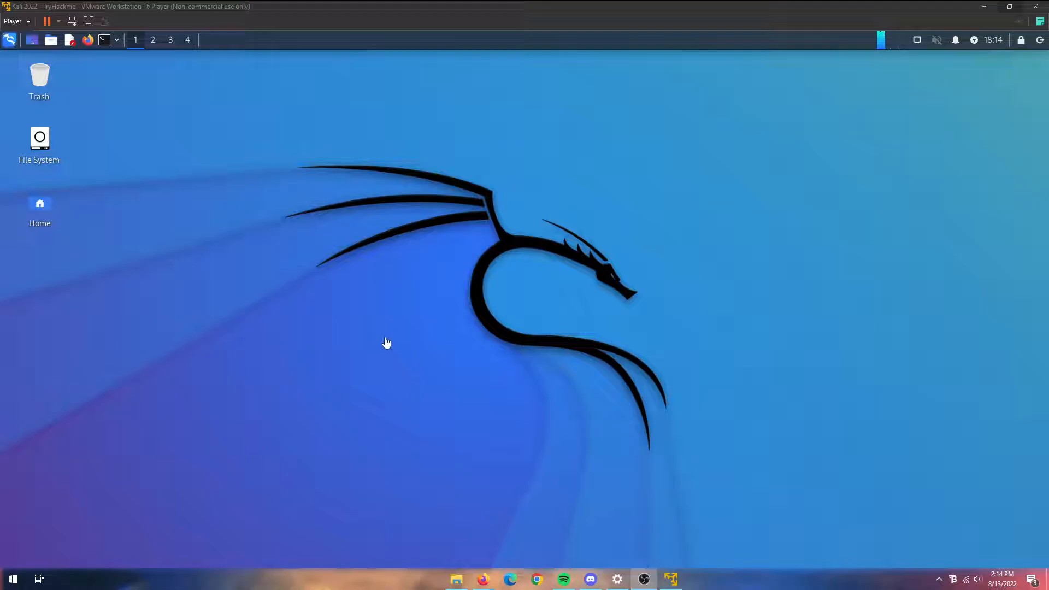
pyautogui.click(218, 250)
pyautogui.rightClick(217, 189)
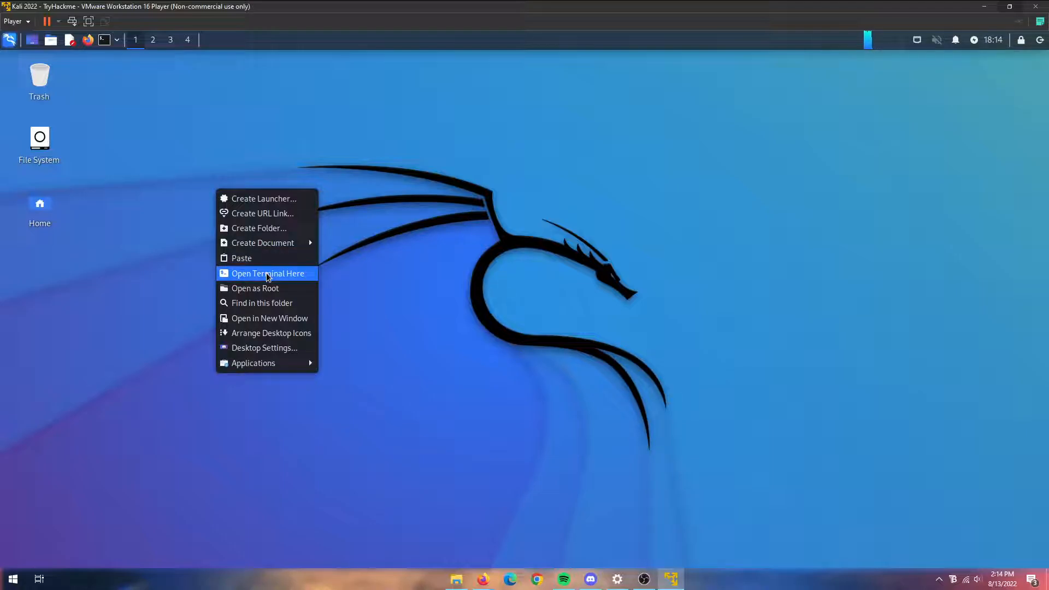
pyautogui.click(162, 225)
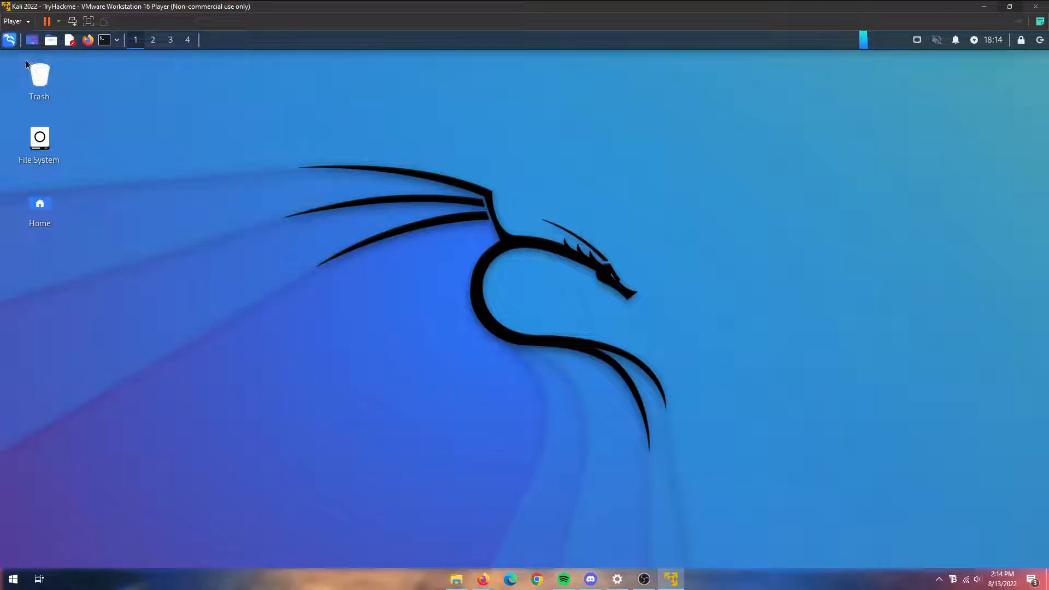
# Find the Terminal Emulator by searching Kali's applications for "ter", open it and widen its window.
pyautogui.click(8, 41)
pyautogui.click(9, 43)
pyautogui.click(9, 42)
pyautogui.write('ter')
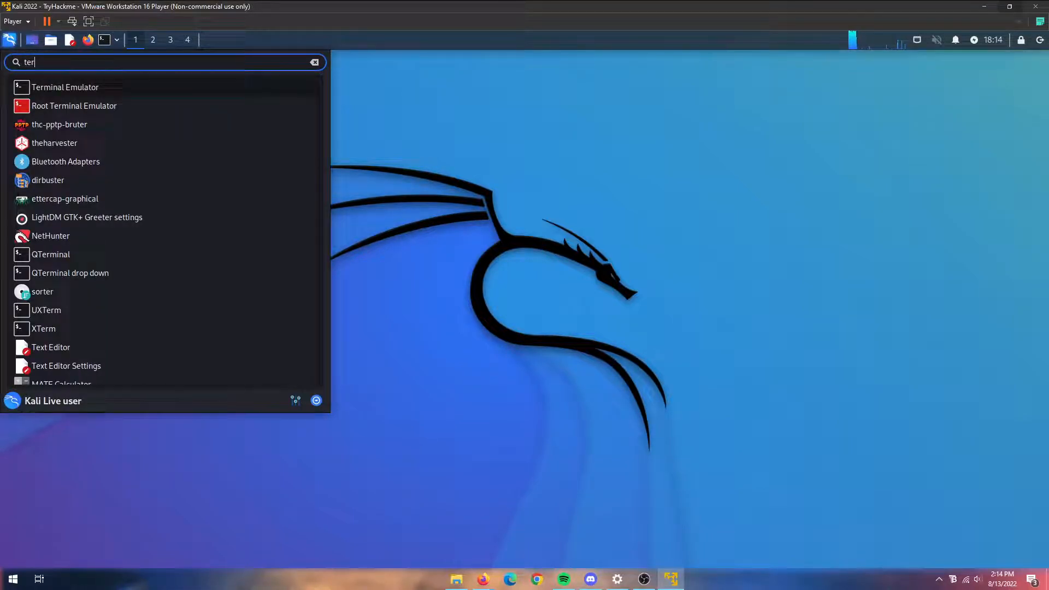
pyautogui.click(59, 91)
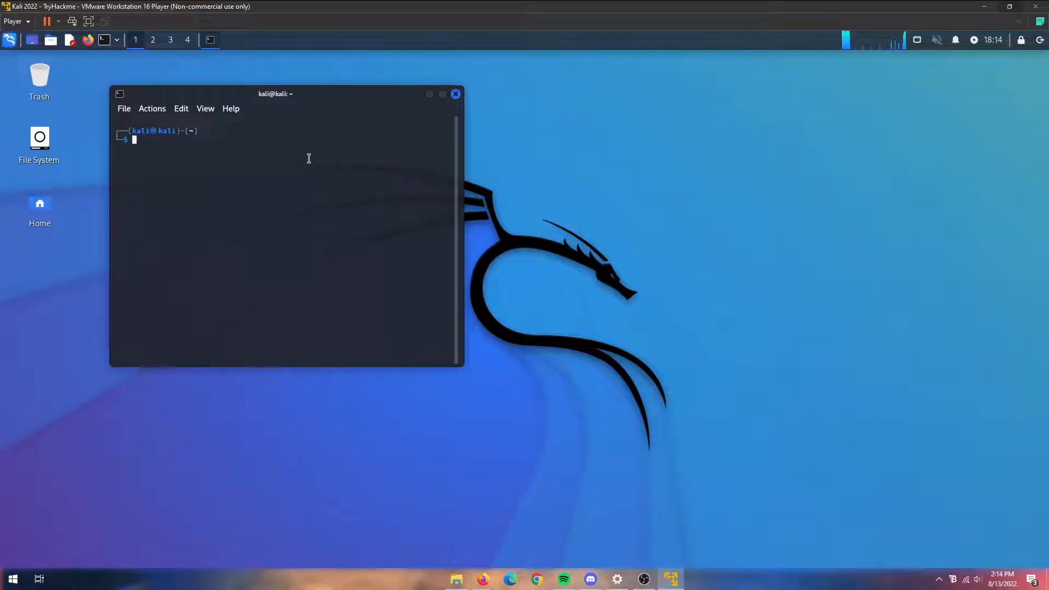
pyautogui.moveTo(470, 229); pyautogui.dragTo(710, 230)
pyautogui.moveTo(135, 131); pyautogui.dragTo(221, 132)
pyautogui.click(230, 156)
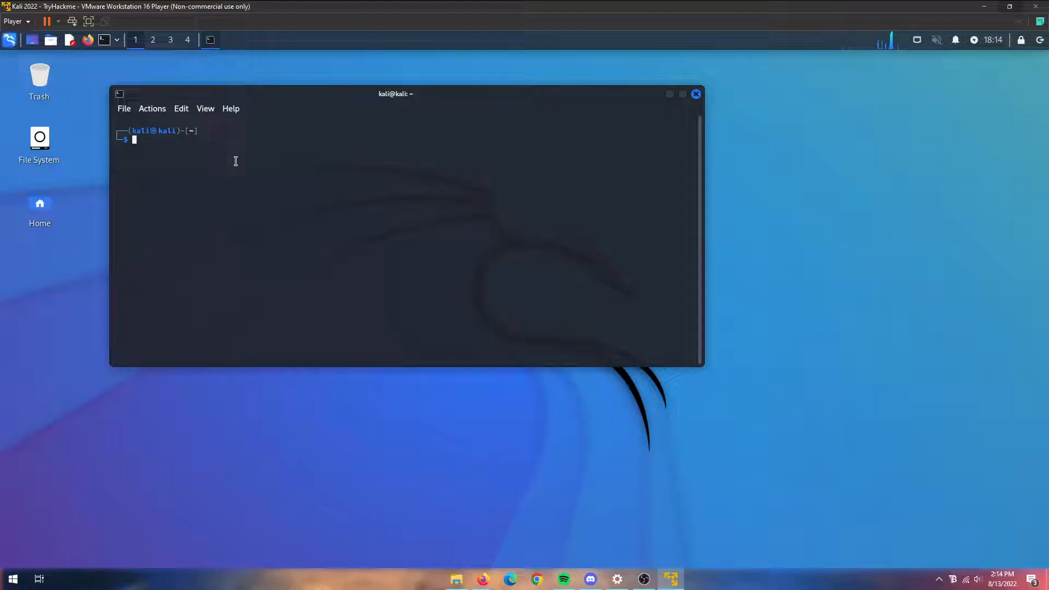
# Open a root shell with sudo su and exit back to the regular kali user.
pyautogui.write('cd')
pyautogui.press('BackSpace')
pyautogui.press('BackSpace')
pyautogui.press('BackSpace')
pyautogui.write('sudo su')
pyautogui.press('Return')
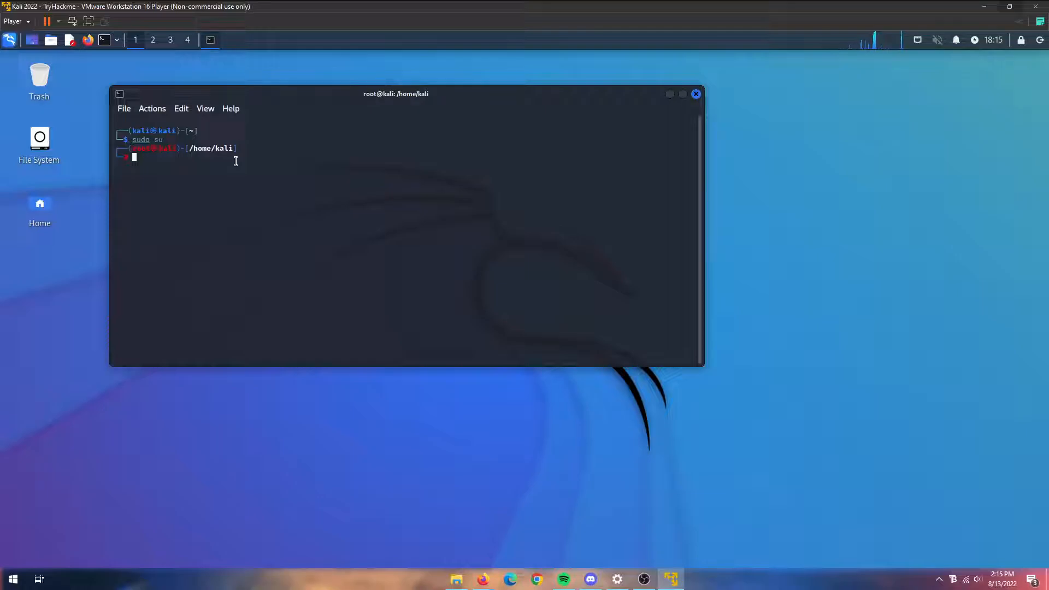
pyautogui.write('exit')
pyautogui.press('Return')
# Change the kali user's password with passwd, entering the current password and the new password twice.
pyautogui.write('easswd')
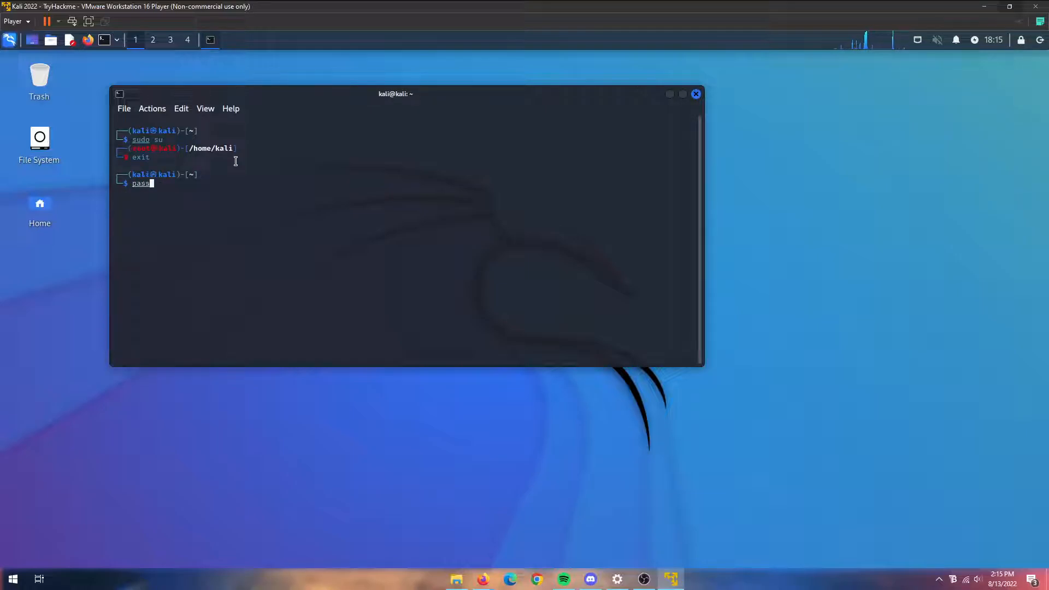
pyautogui.press('Return')
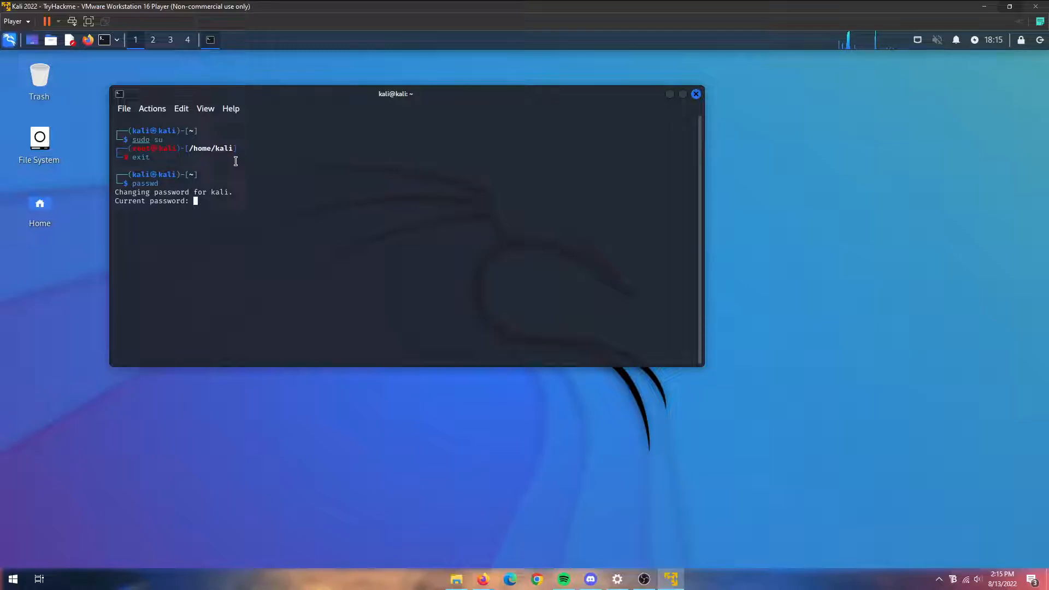
pyautogui.press('Return')
pyautogui.press('Return')
pyautogui.press('Return')
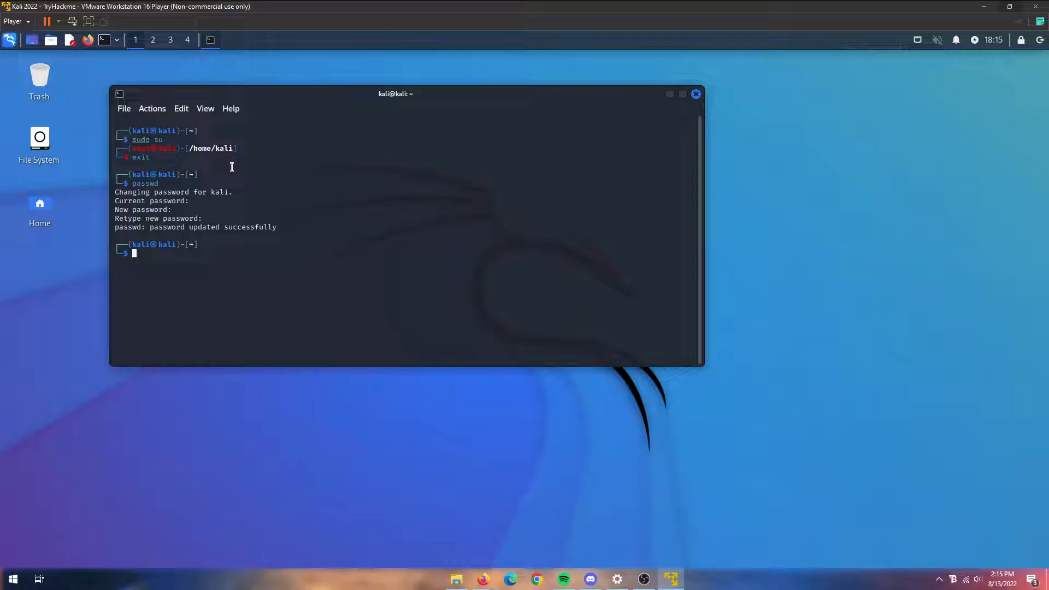
# Enlarge the terminal window and place it near the upper-left corner of the Kali desktop.
pyautogui.moveTo(241, 94); pyautogui.dragTo(144, 69)
pyautogui.moveTo(605, 343); pyautogui.dragTo(738, 480)
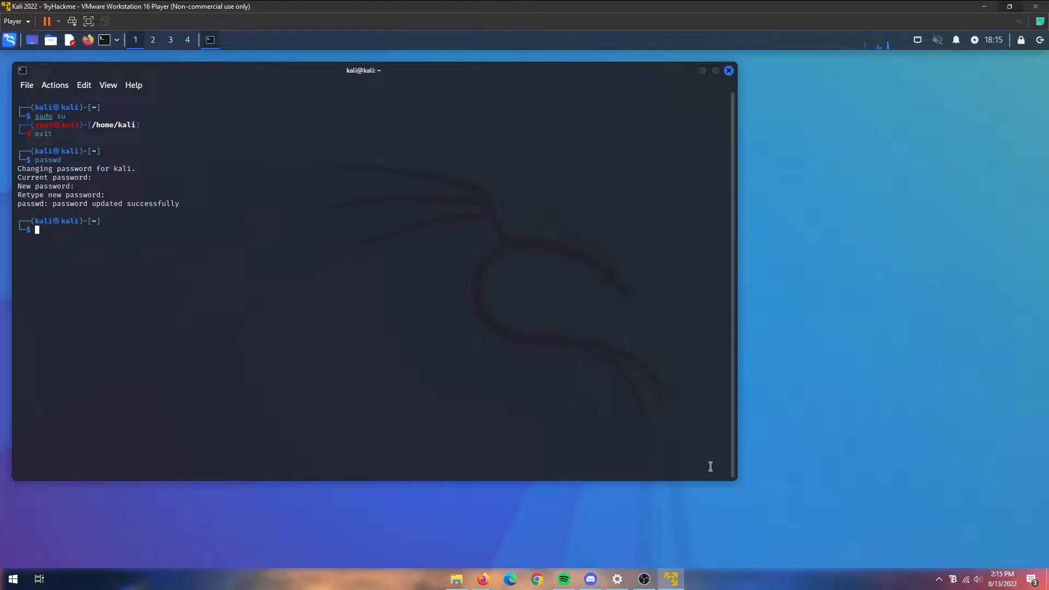
pyautogui.moveTo(270, 69)
pyautogui.mouseDown()
pyautogui.moveTo(286, 74)
pyautogui.moveTo(275, 64)
pyautogui.mouseUp()
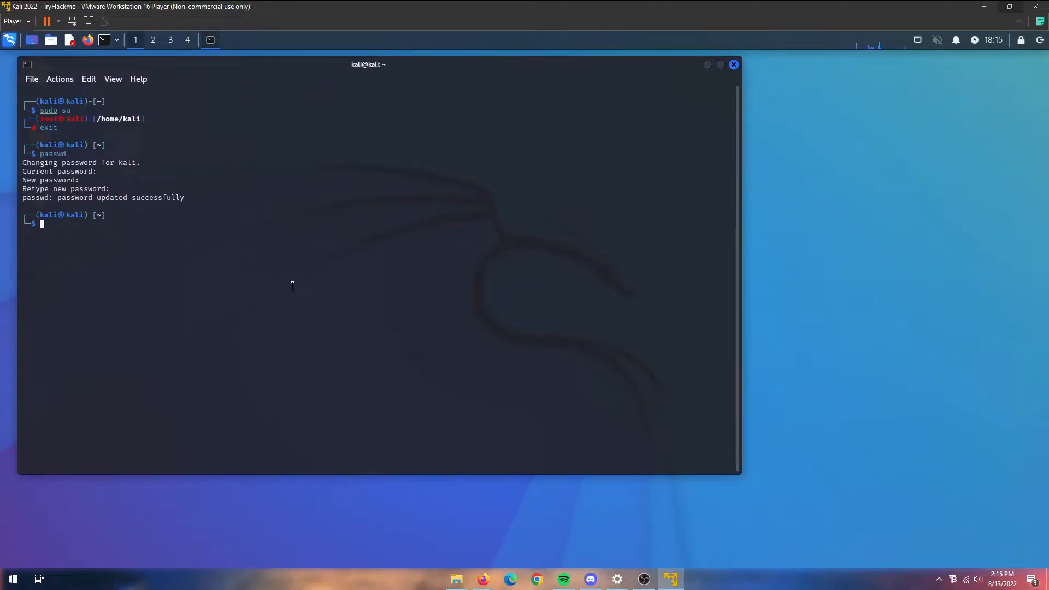